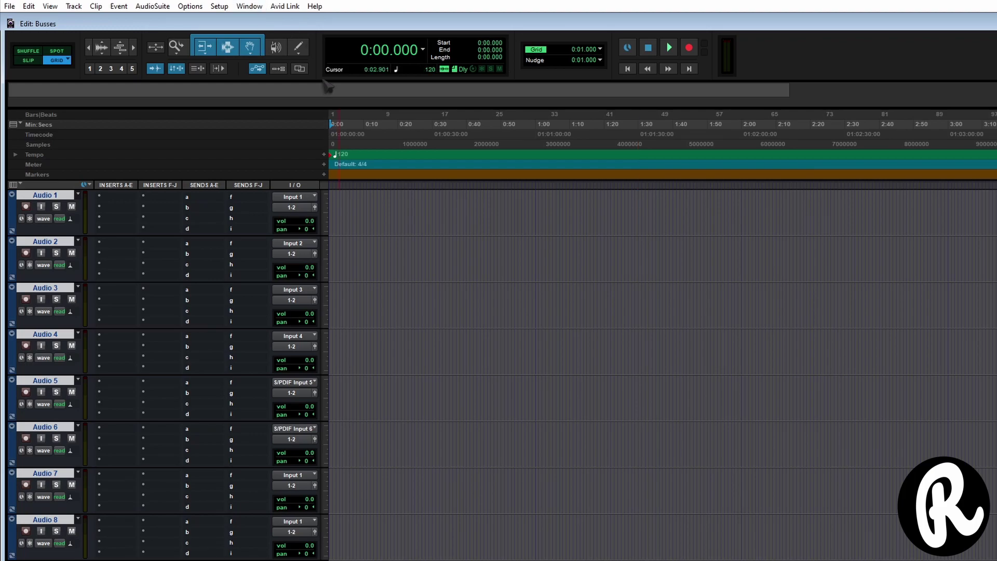
# Review the session's I/O Setup and close it without changes
pyautogui.click(218, 6)
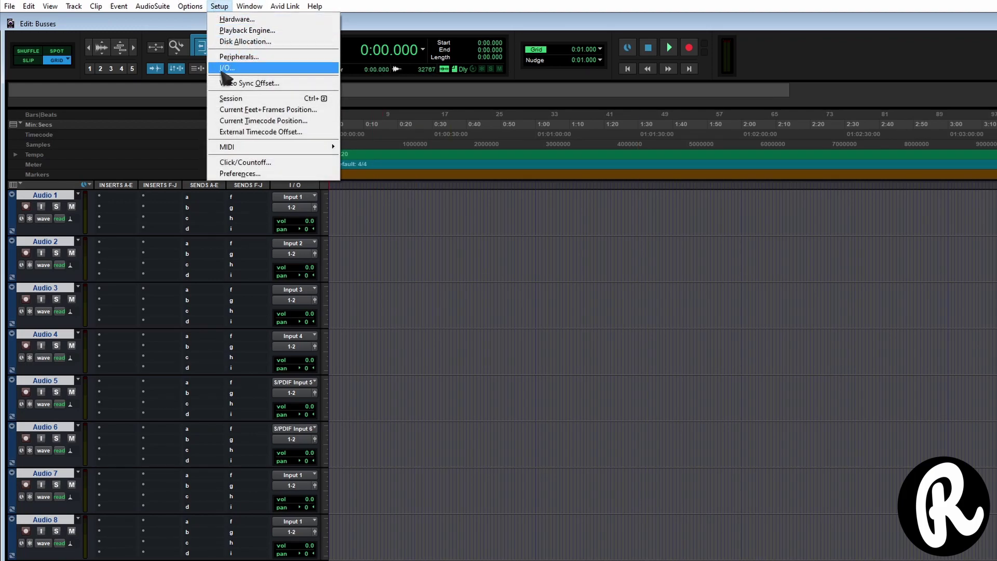
pyautogui.click(322, 71)
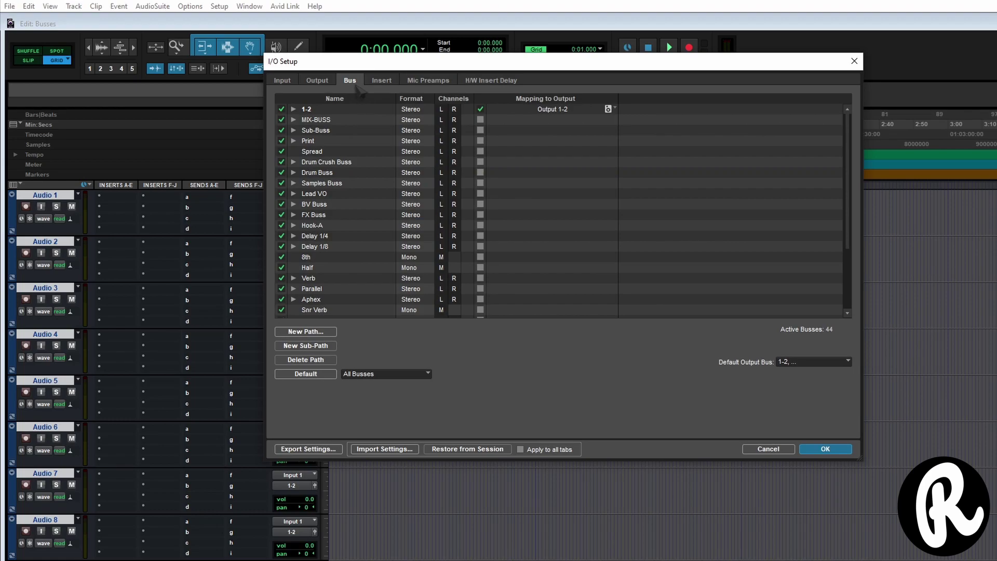
pyautogui.scroll(-3, 786, 237)
pyautogui.scroll(3, 787, 237)
pyautogui.press('Return')
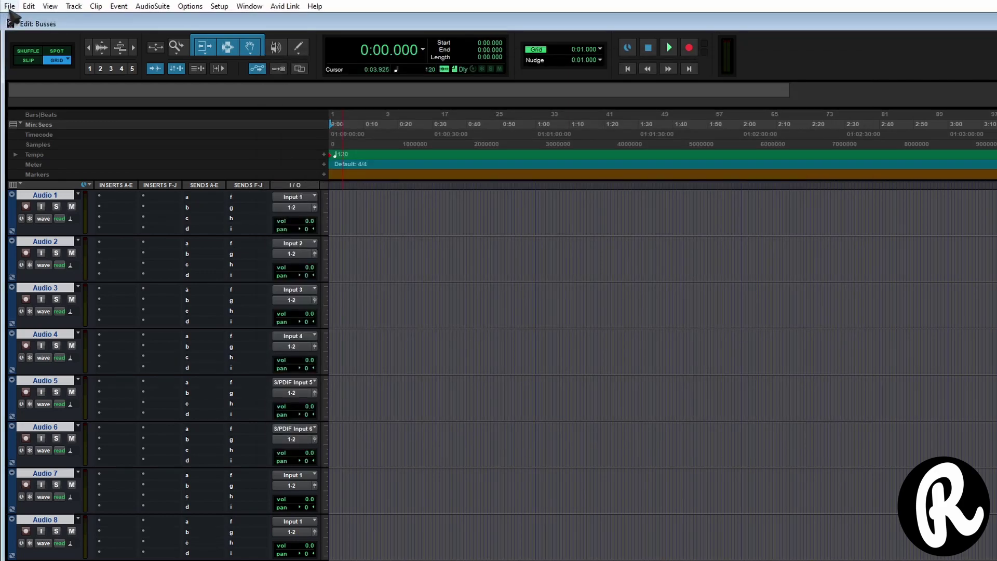
# Start importing session data from the template session, then cancel the import
pyautogui.click(10, 6)
pyautogui.moveTo(26, 188)
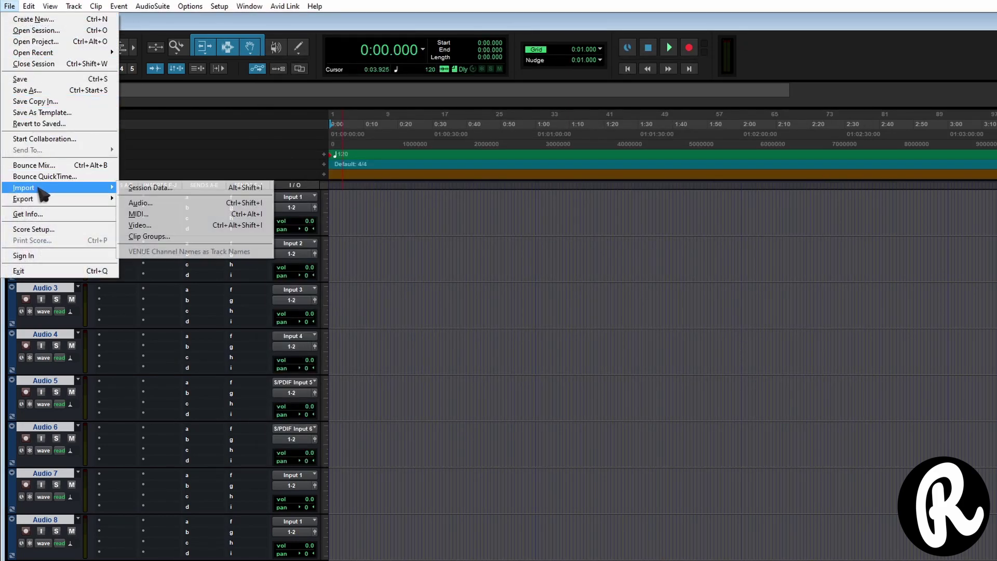
pyautogui.click(156, 188)
pyautogui.scroll(-2, 545, 400)
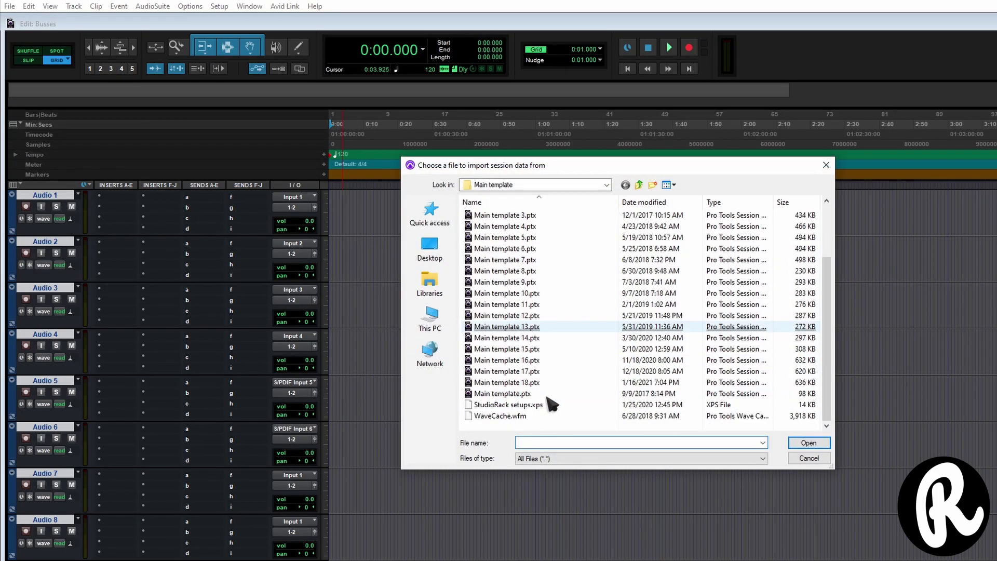
pyautogui.doubleClick(534, 385)
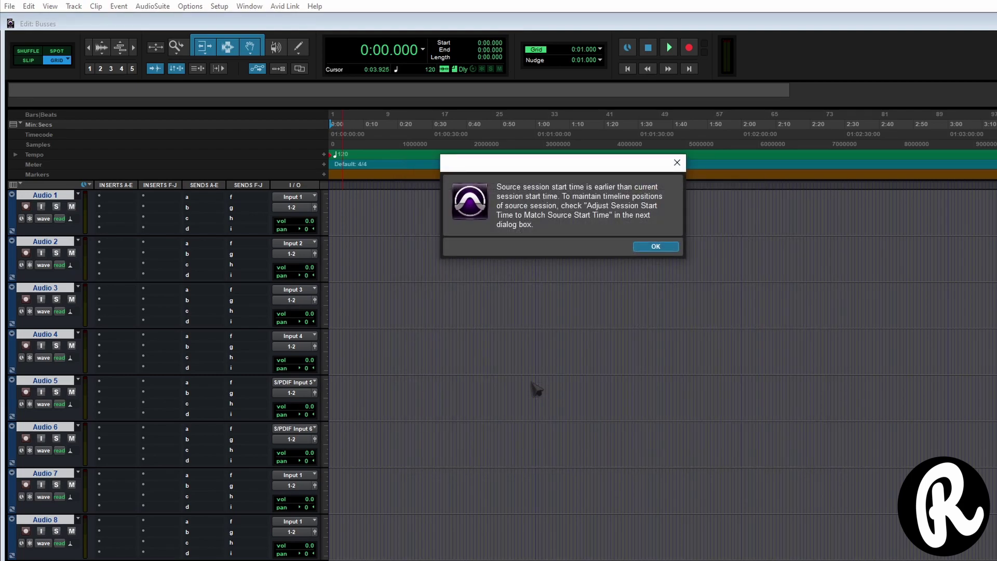
pyautogui.click(655, 246)
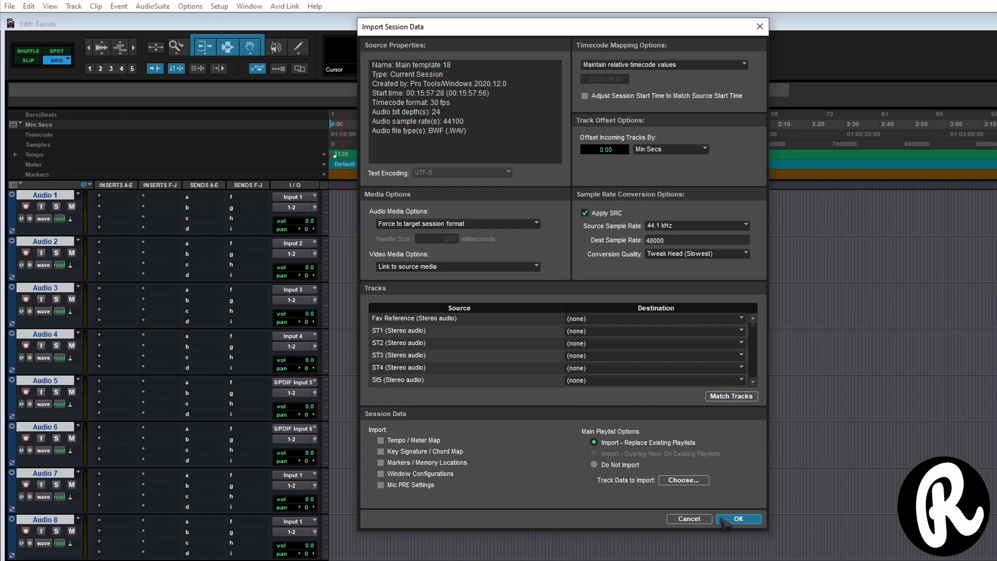
pyautogui.click(686, 518)
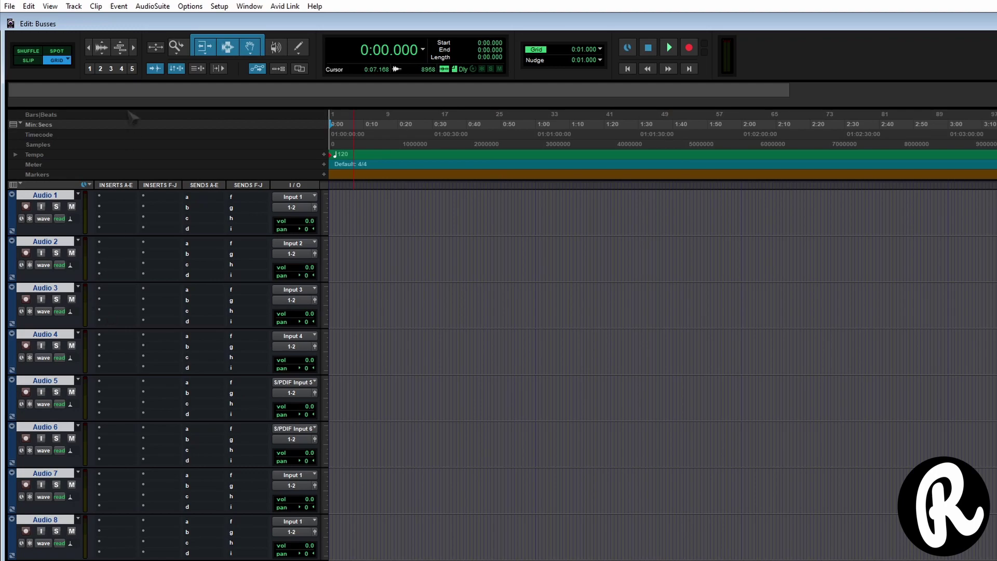
# Delete all 44 custom buses, confirming the in-use warning, and restore the default bus set
pyautogui.click(219, 6)
pyautogui.click(285, 70)
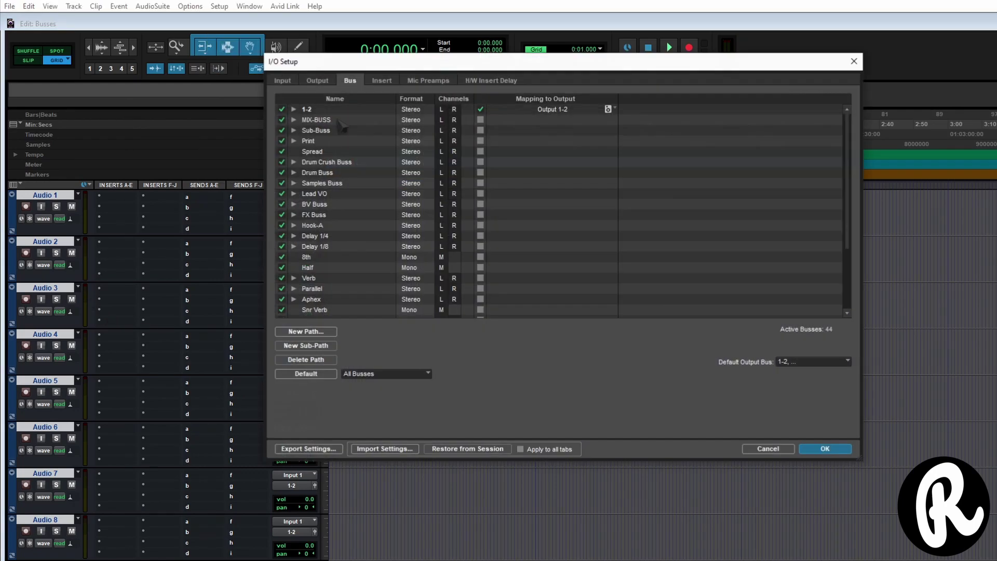
pyautogui.click(340, 132)
pyautogui.hotkey('ctrl', 'a')
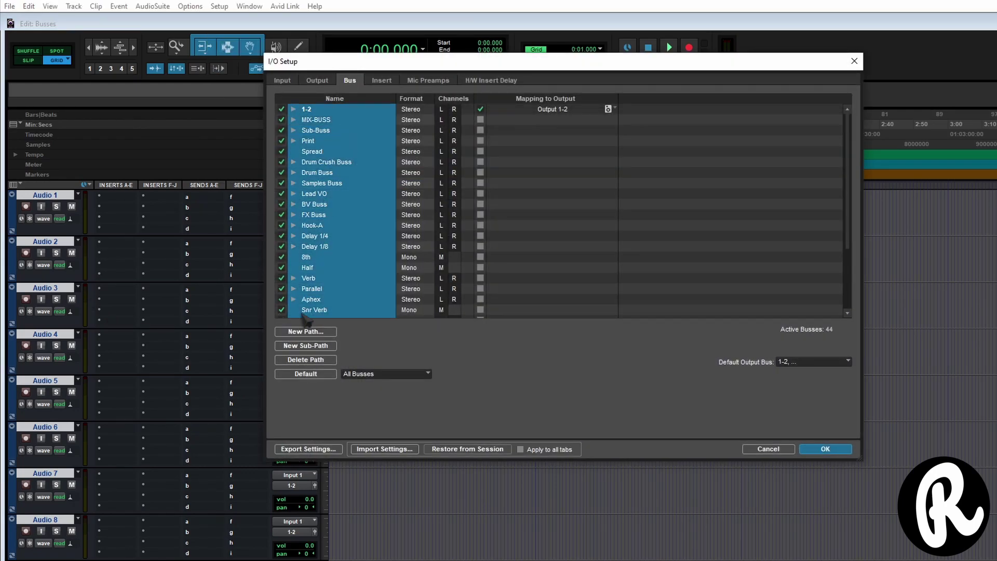
pyautogui.click(315, 360)
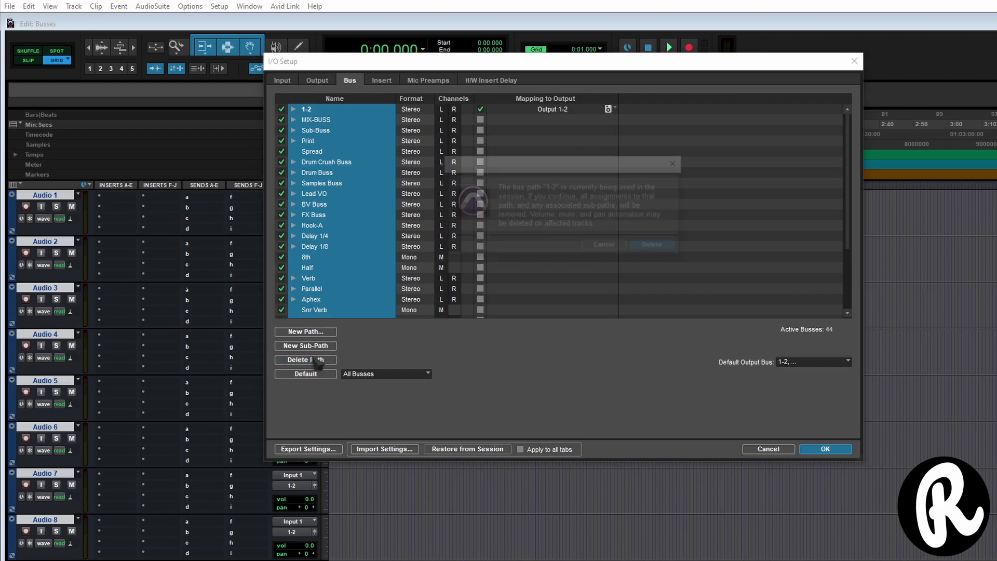
pyautogui.click(655, 247)
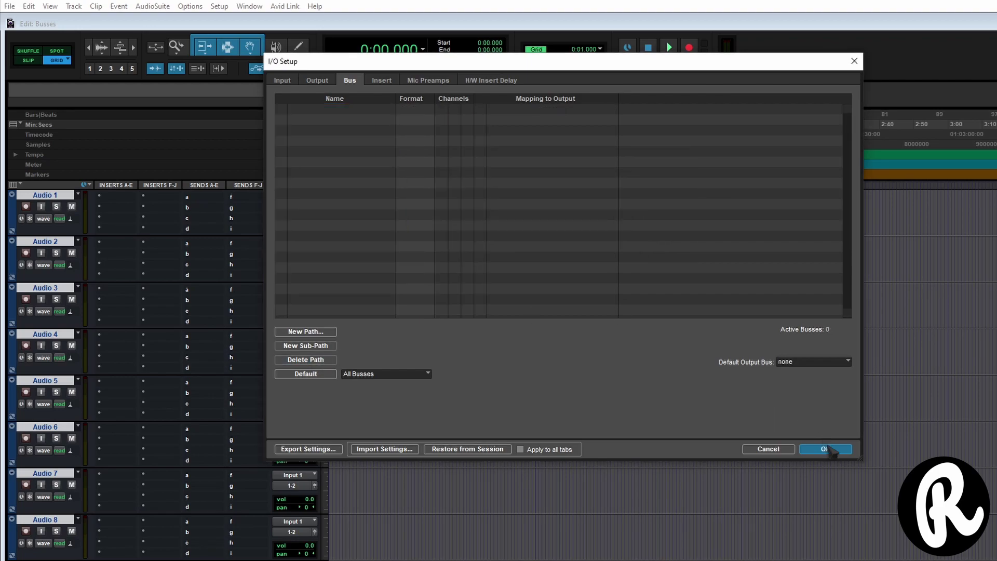
pyautogui.click(310, 374)
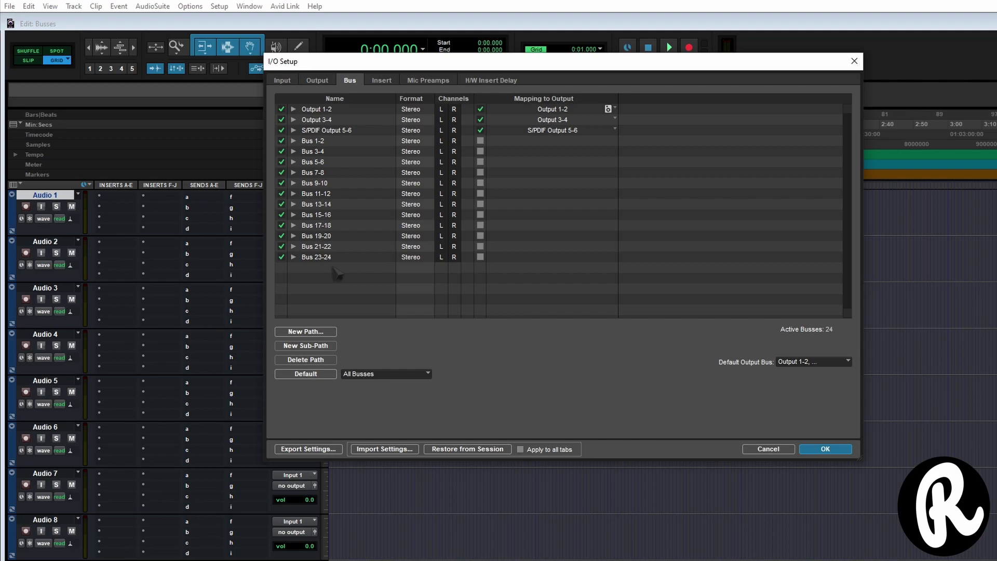
# Apply the bus changes and import the template session's tracks as session data
pyautogui.click(824, 449)
pyautogui.click(9, 6)
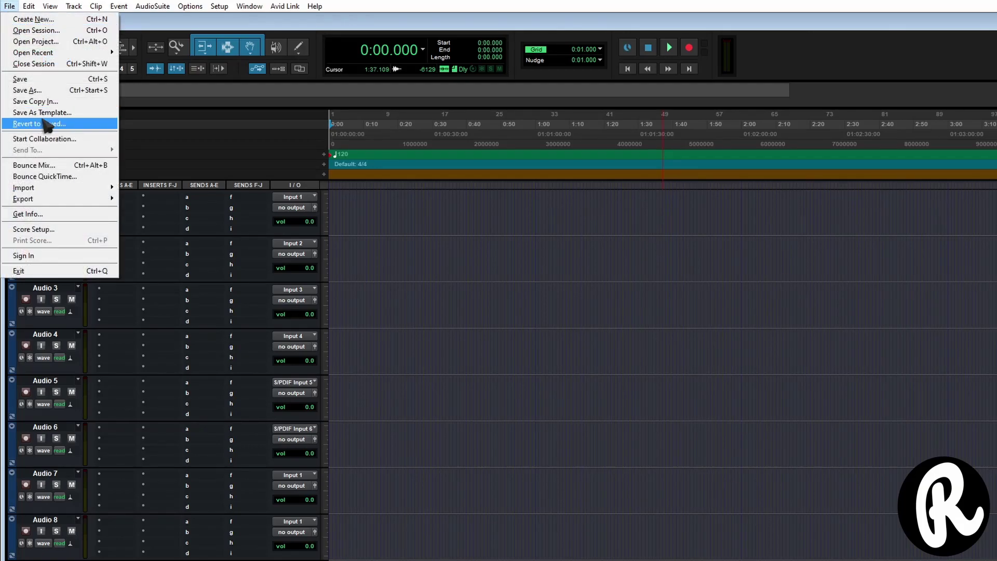
pyautogui.click(239, 191)
pyautogui.doubleClick(545, 370)
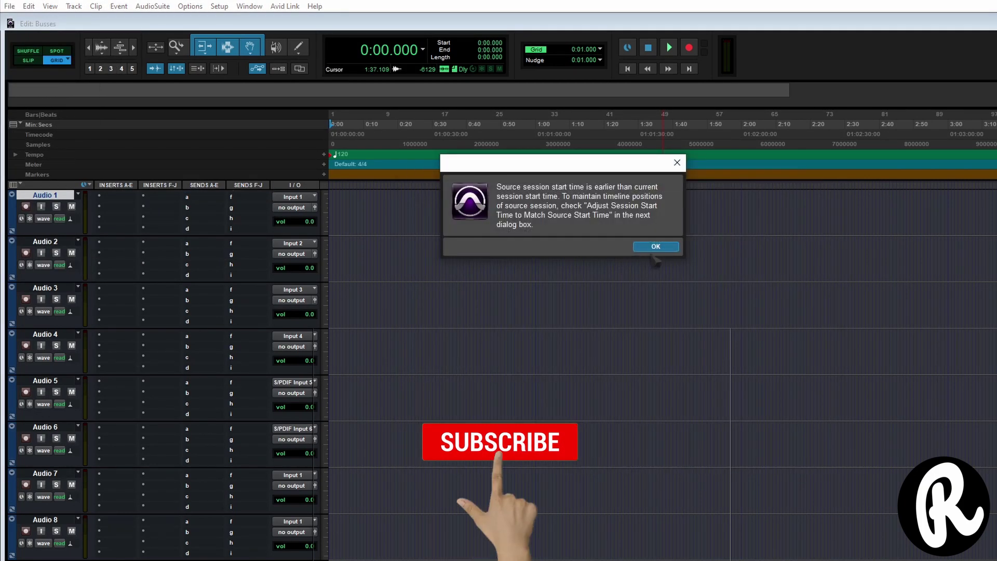
pyautogui.press('Return')
pyautogui.click(747, 519)
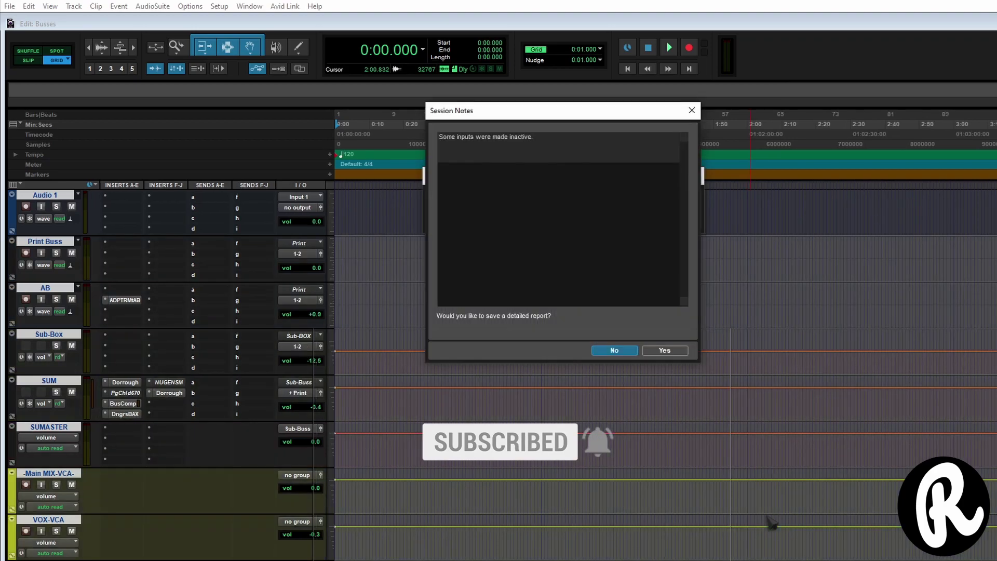
# Dismiss the Session Notes and Missing Plug-Ins reports and review the imported tracks
pyautogui.click(620, 353)
pyautogui.click(613, 377)
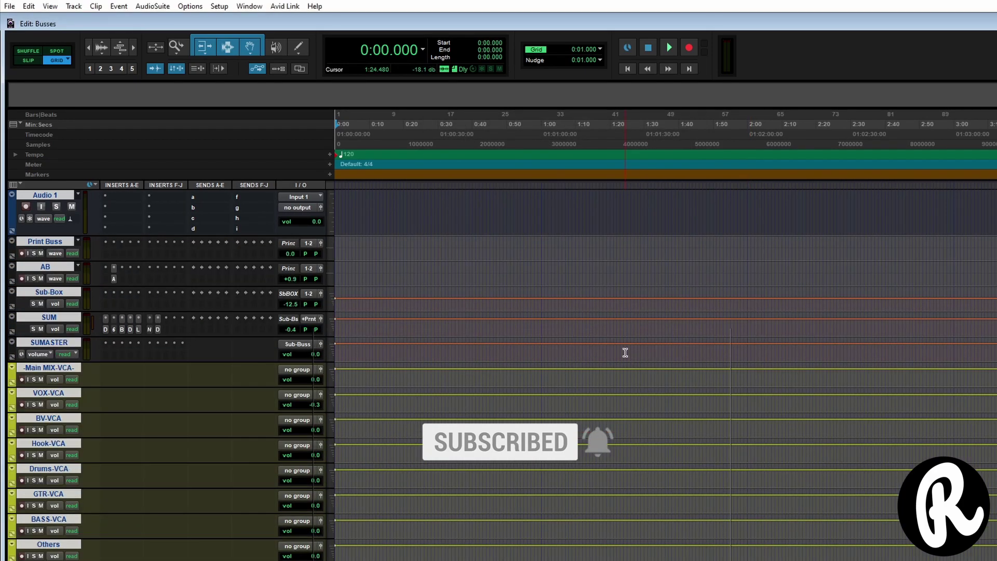
pyautogui.scroll(-15, 324, 382)
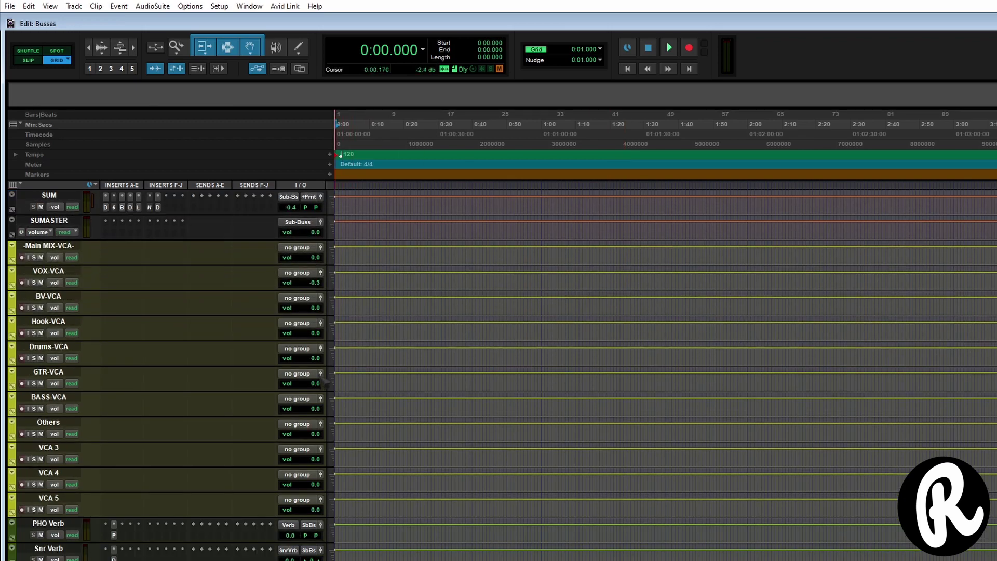
pyautogui.scroll(18, 324, 383)
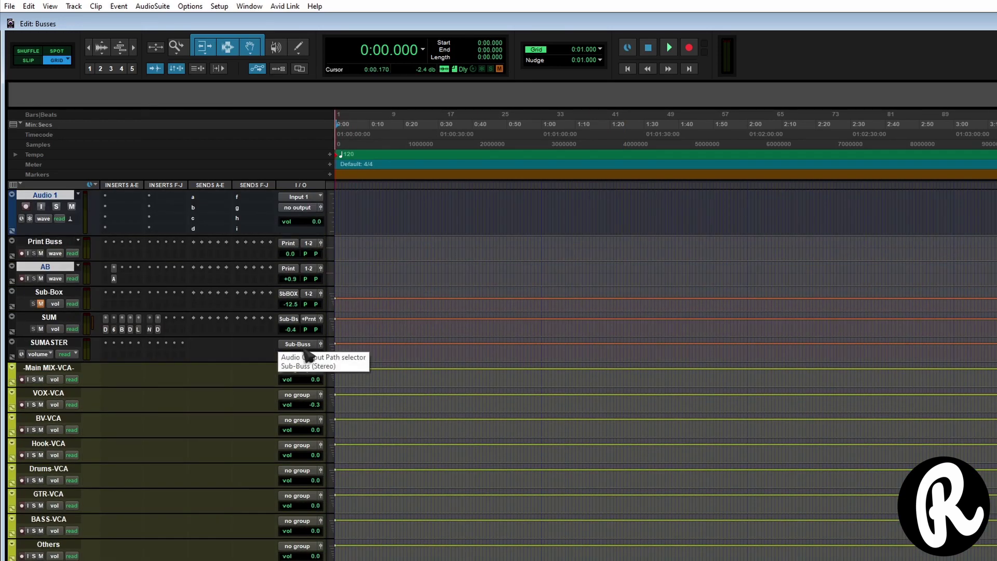
pyautogui.click(237, 243)
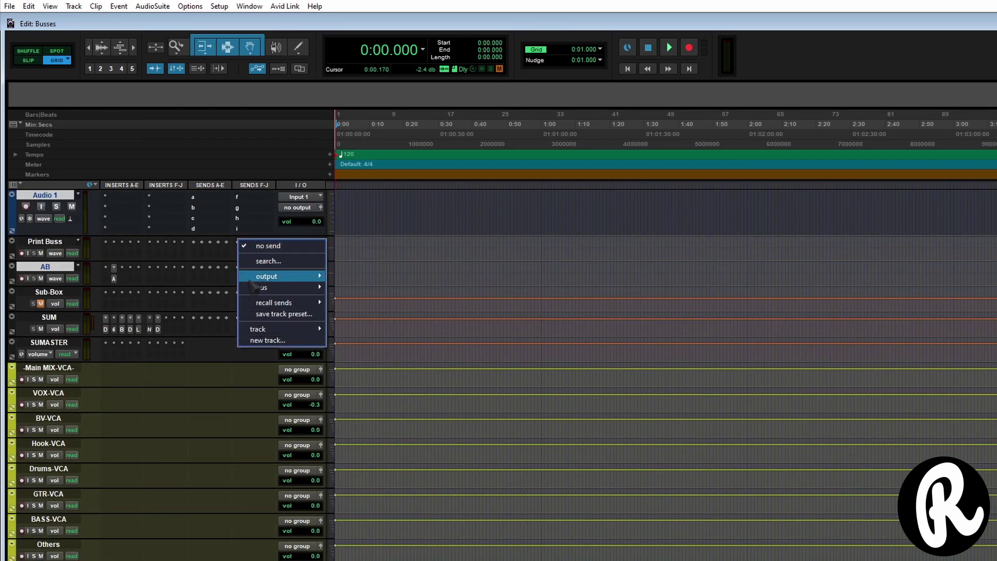
pyautogui.moveTo(253, 288)
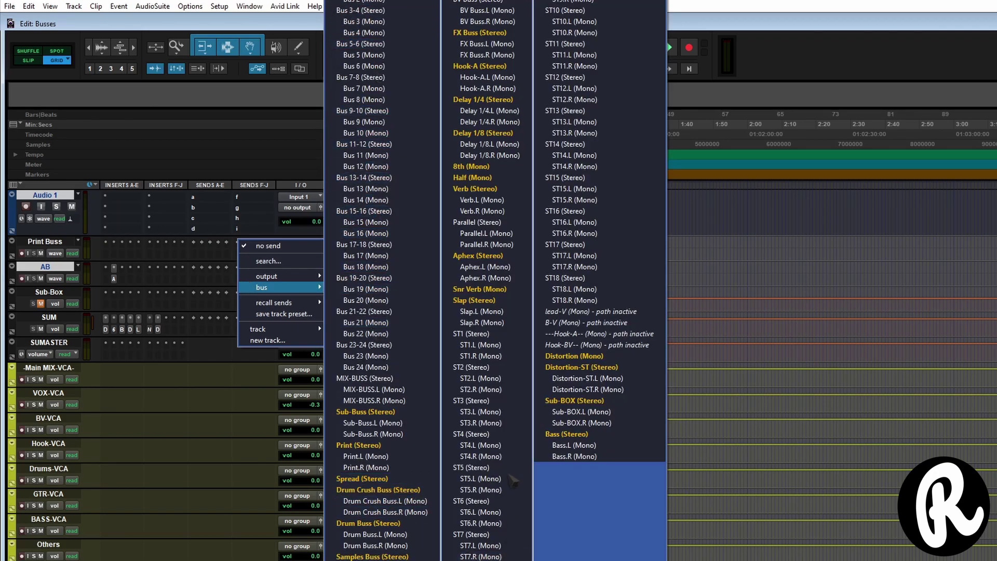
pyautogui.click(596, 540)
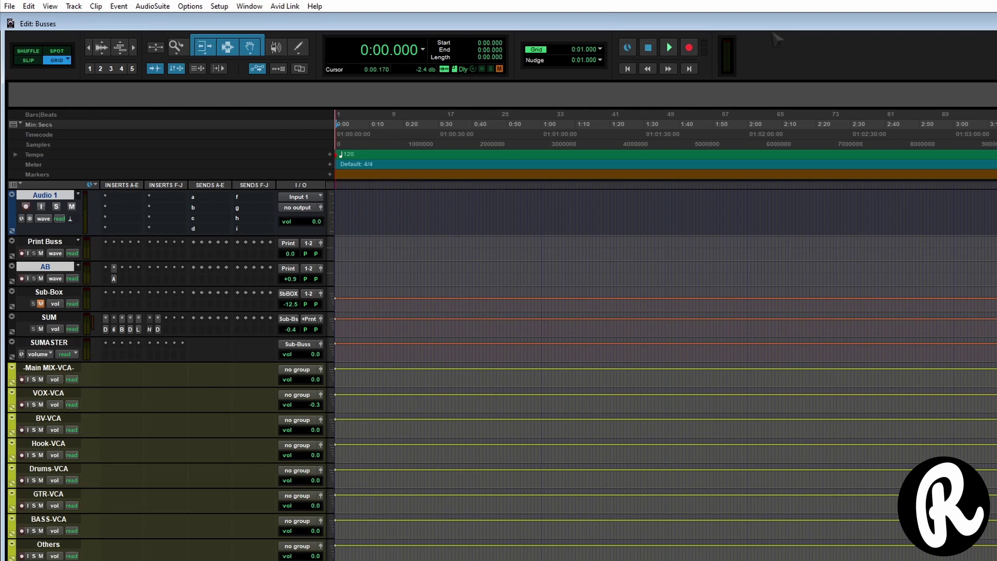
# Delete the imported Drum Crs through FX tracks, leaving only Audio 1 to Audio 8
pyautogui.scroll(-10, 363, 311)
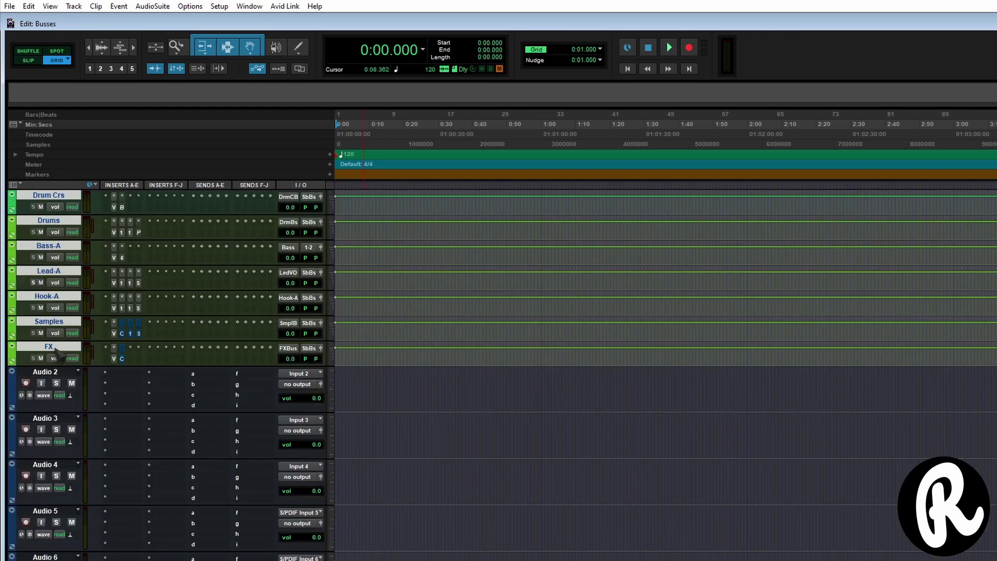
pyautogui.rightClick(59, 345)
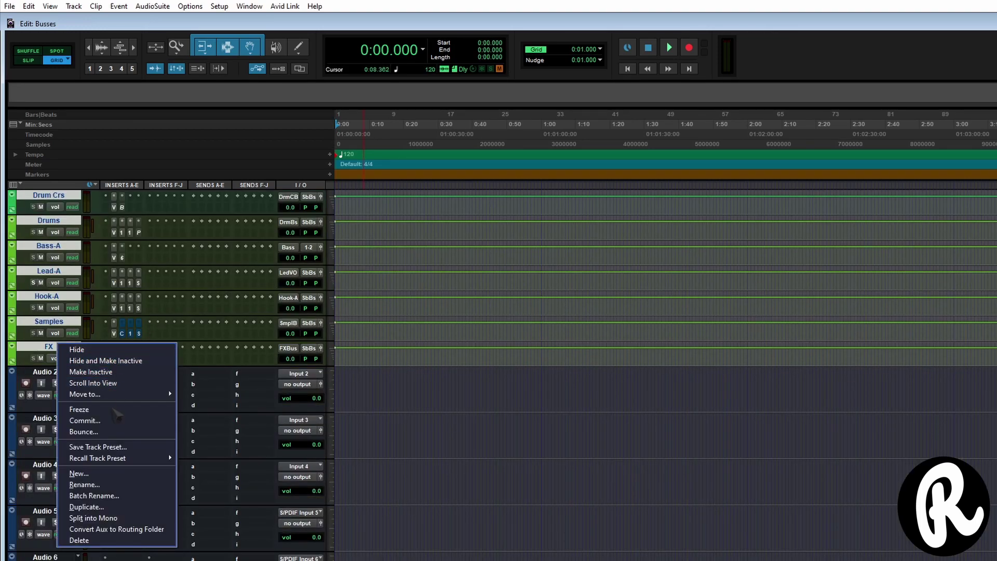
pyautogui.click(79, 540)
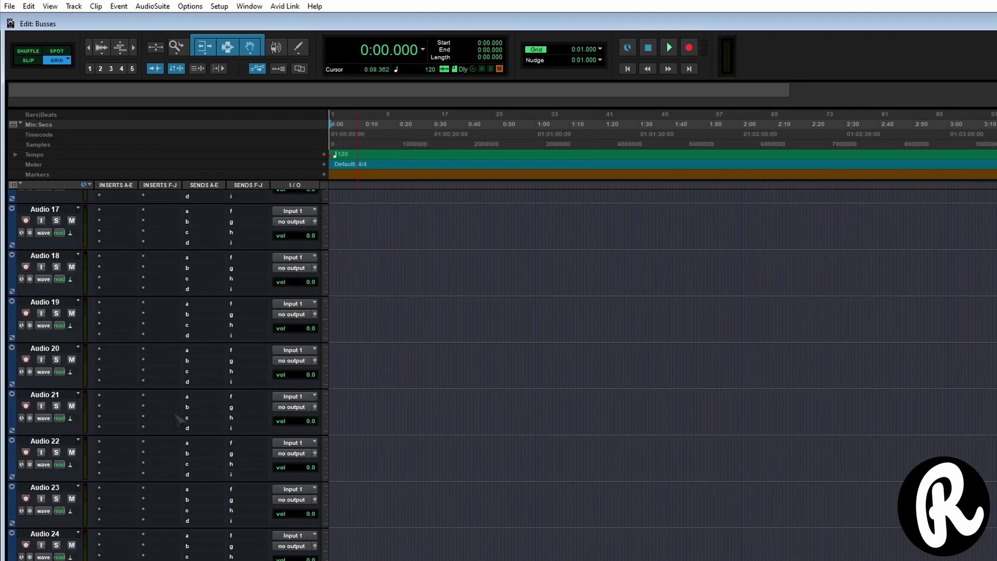
pyautogui.scroll(5, 179, 417)
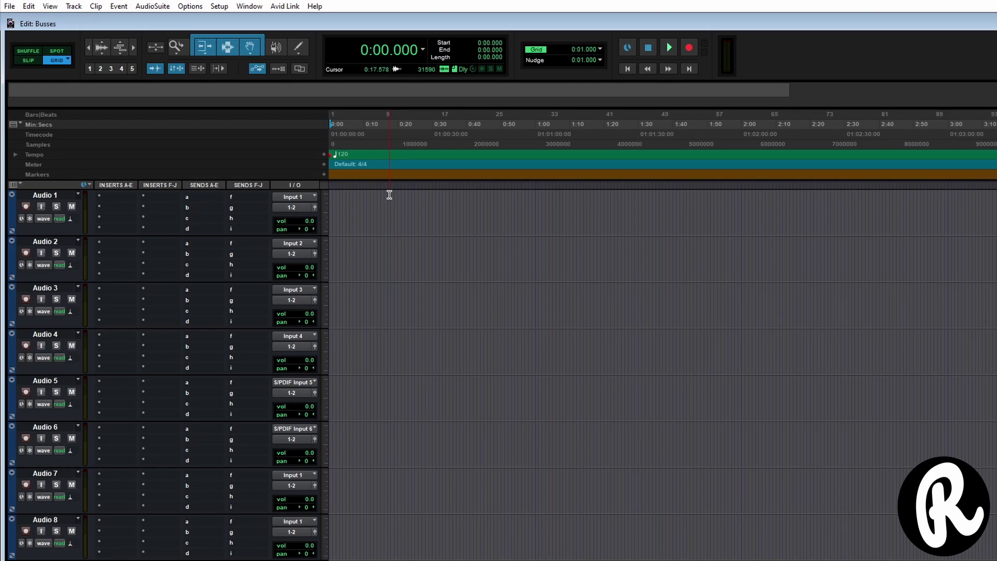
# Select all 44 busses on the I/O Setup Bus page and delete their paths
pyautogui.click(219, 6)
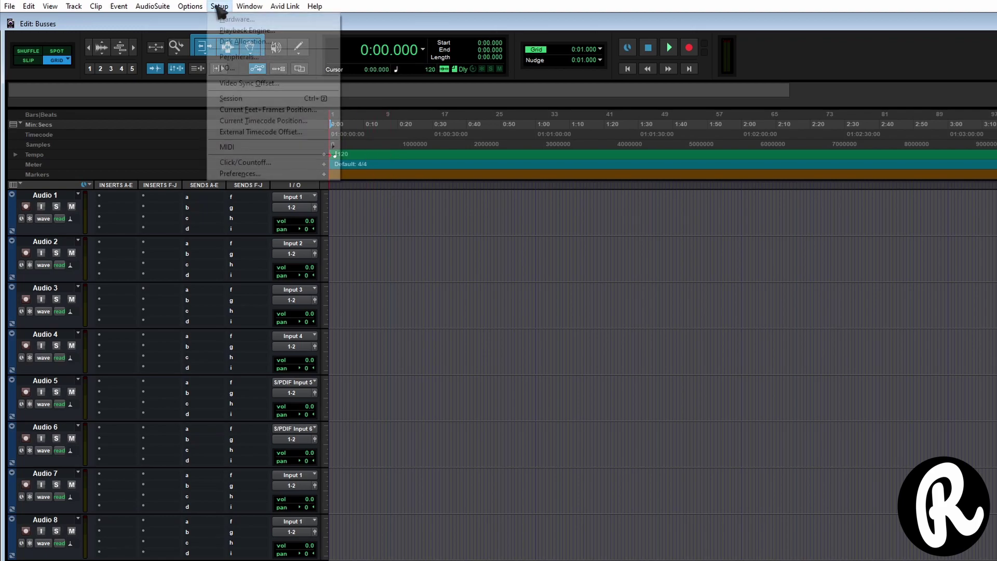
pyautogui.click(298, 69)
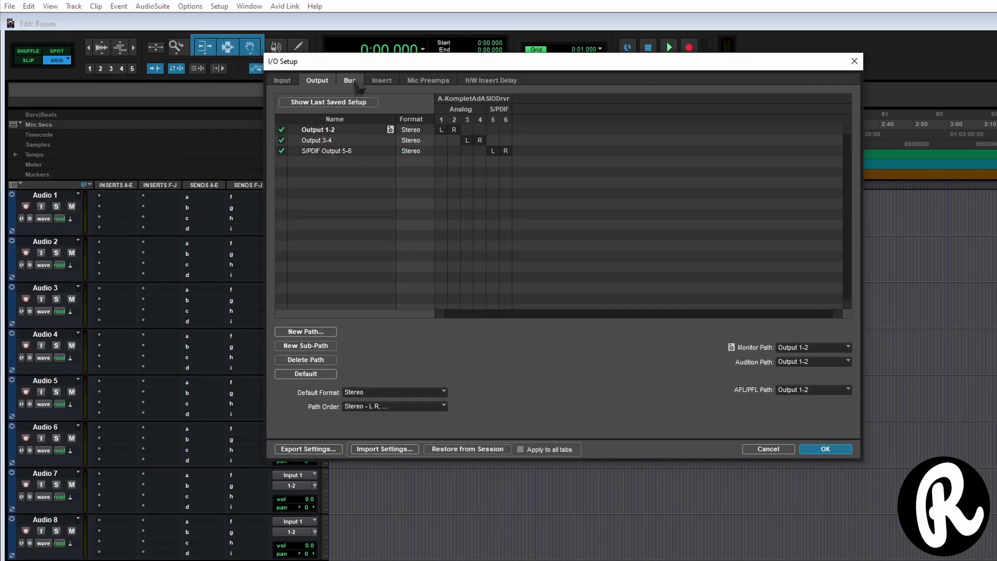
pyautogui.click(349, 81)
pyautogui.click(358, 110)
pyautogui.hotkey('ctrl', 'a')
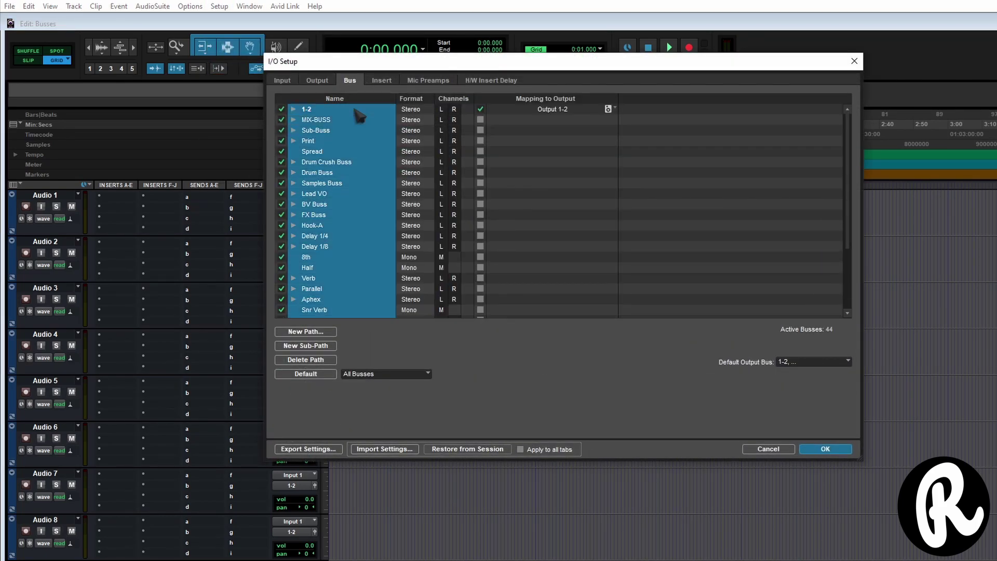
pyautogui.click(305, 359)
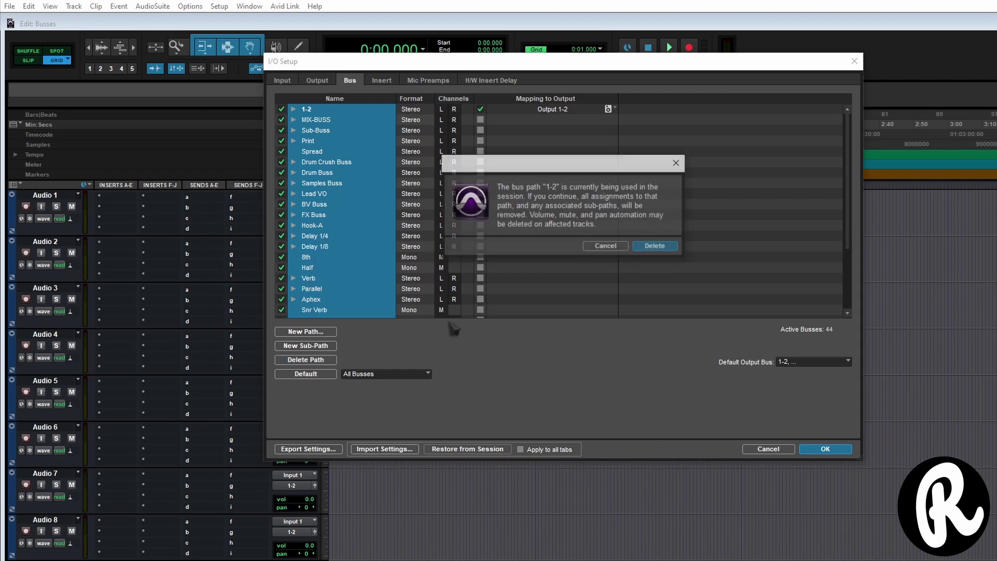
# Confirm deleting all busses, apply the I/O Setup, and select the Audio 1 track
pyautogui.click(657, 245)
pyautogui.click(824, 448)
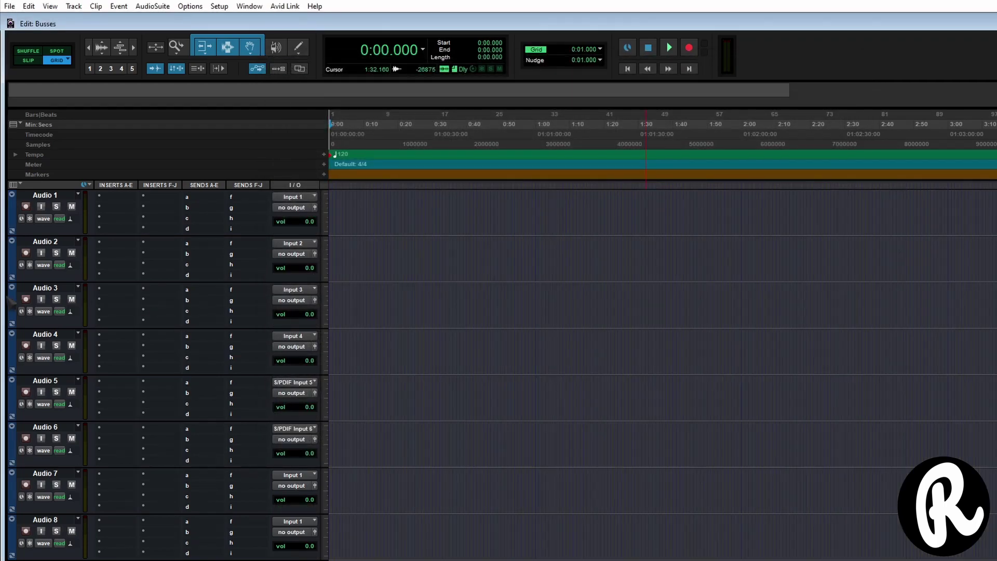
pyautogui.click(52, 196)
# Import the tracks and busses from Main template 18.ptx as session data
pyautogui.click(10, 7)
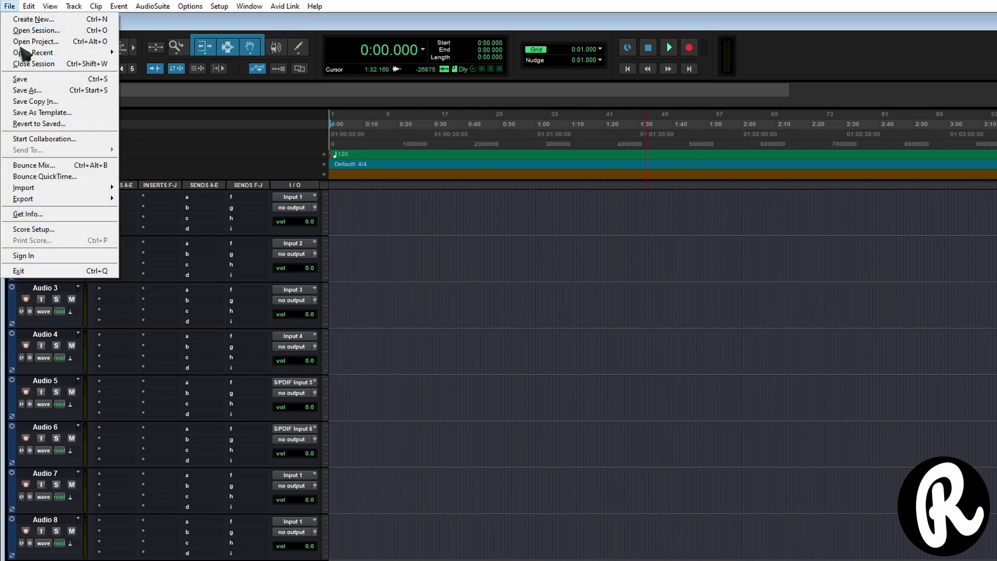
pyautogui.moveTo(57, 188)
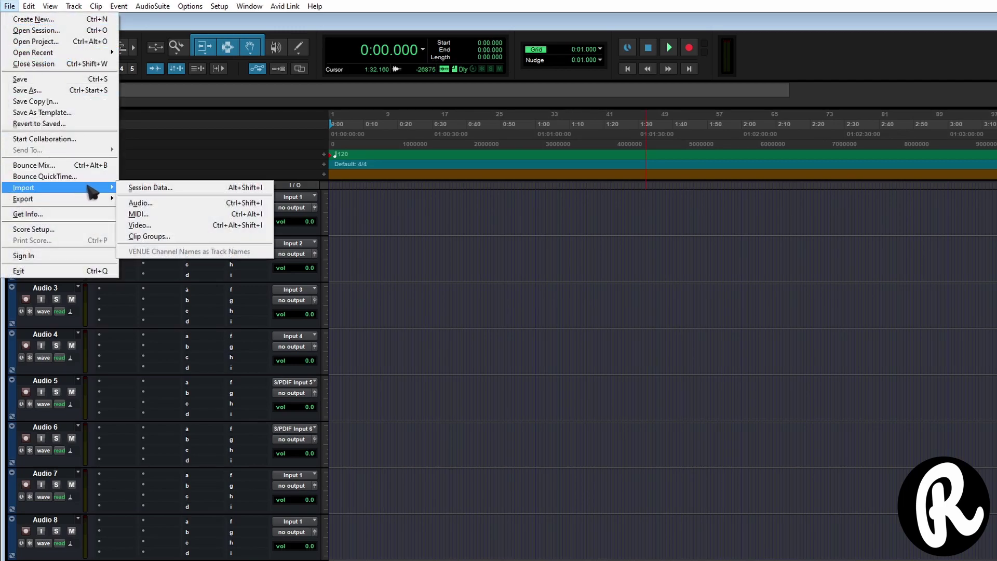
pyautogui.click(166, 188)
pyautogui.scroll(-2, 571, 312)
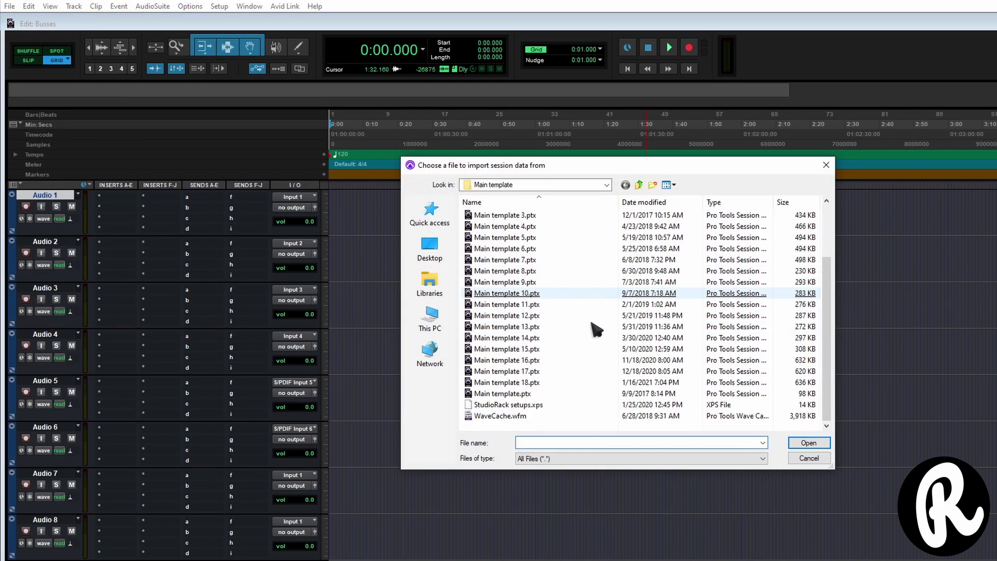
pyautogui.click(535, 382)
pyautogui.doubleClick(540, 384)
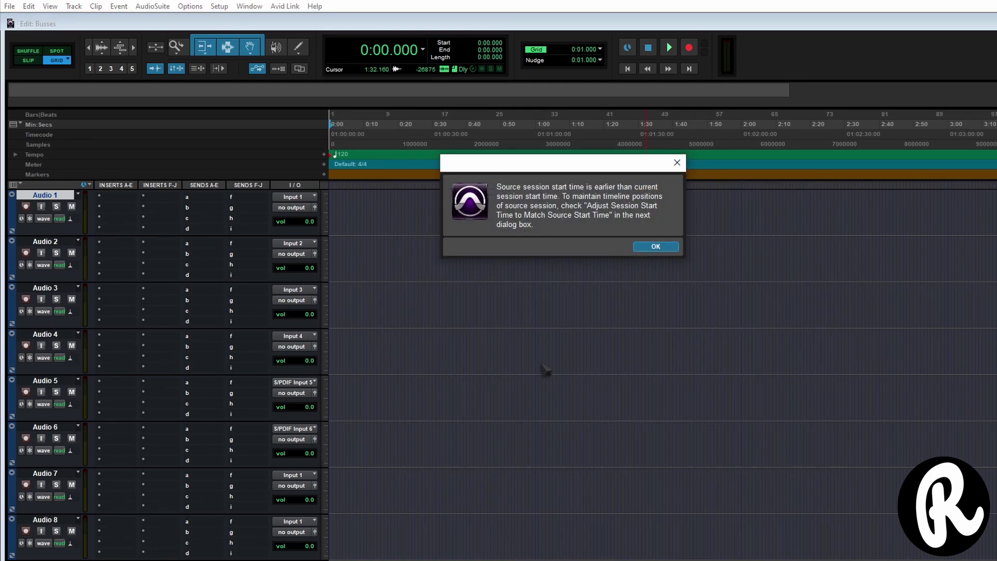
pyautogui.click(657, 247)
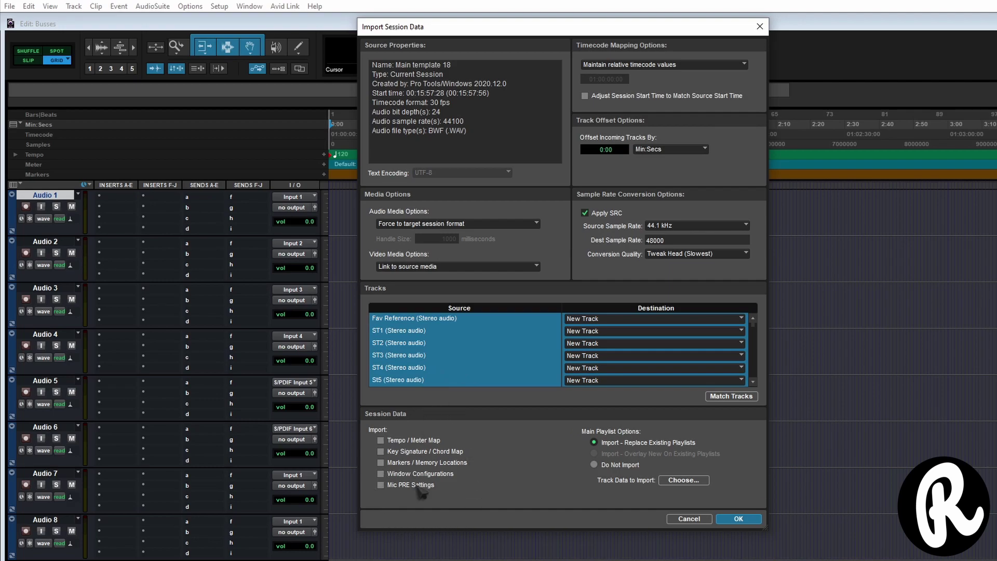
pyautogui.click(739, 519)
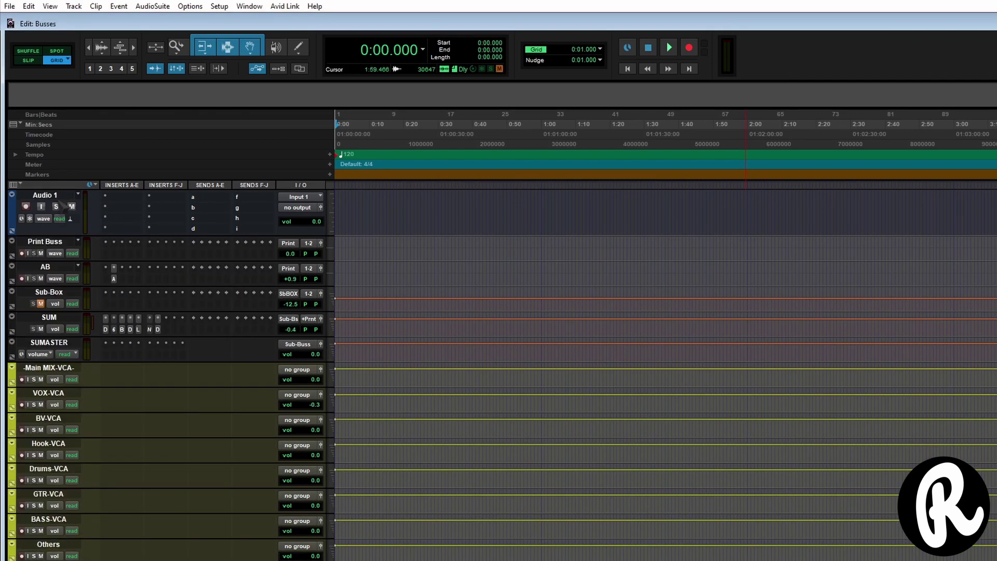
# Move Audio 1 beneath the template tracks and view the named busses in its send selector
pyautogui.moveTo(59, 195); pyautogui.dragTo(78, 281)
pyautogui.scroll(3, 254, 361)
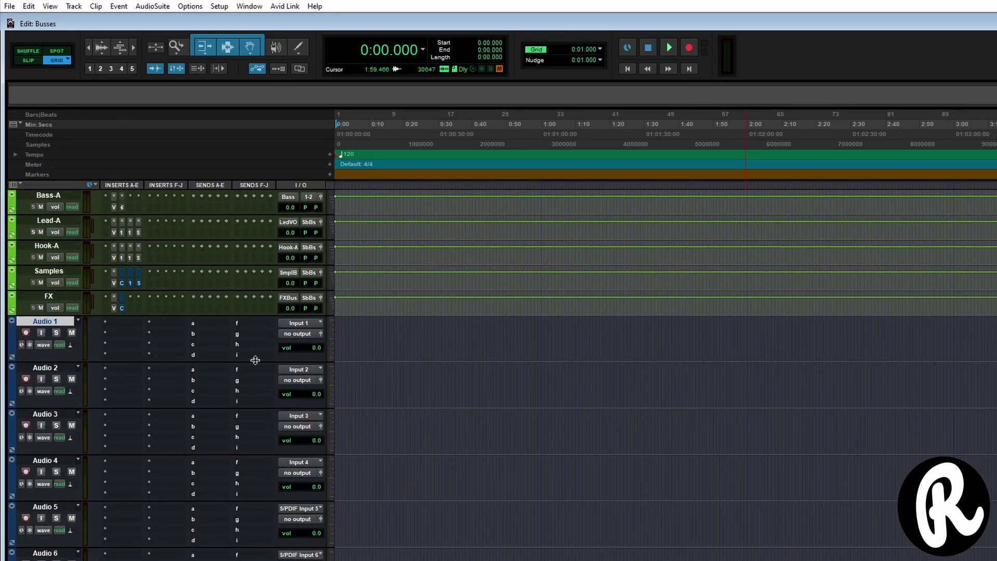
pyautogui.click(258, 326)
pyautogui.moveTo(265, 369)
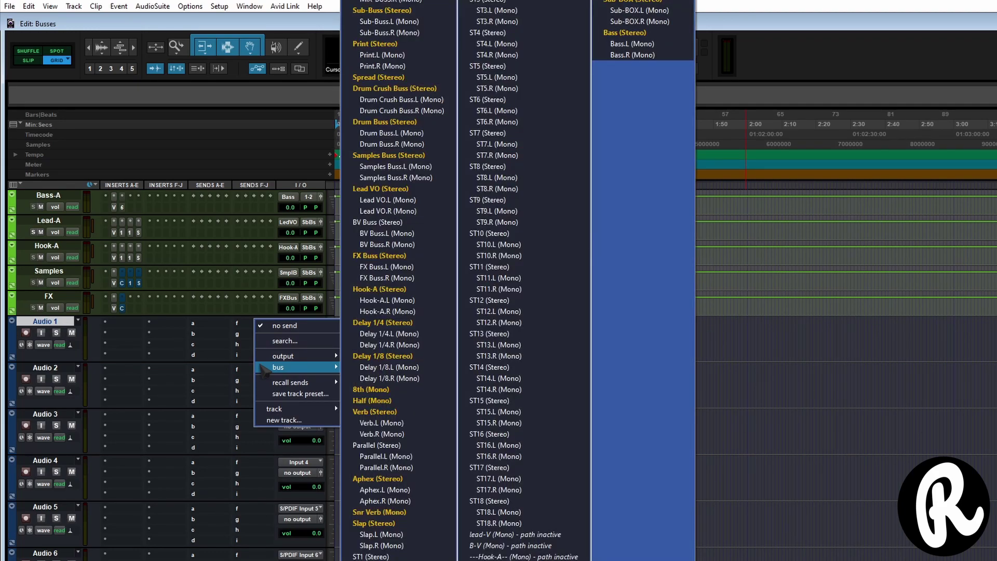
# Route the outputs of all the selected audio tracks, via Audio 50's selector, to Sub-Buss
pyautogui.press('Escape')
pyautogui.scroll(-10, 163, 340)
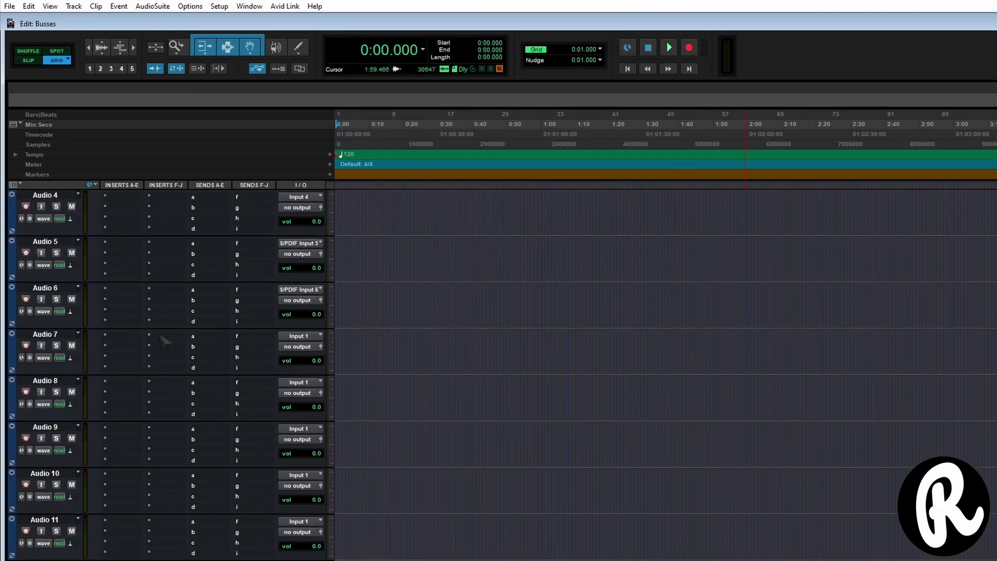
pyautogui.scroll(-10, 164, 340)
pyautogui.scroll(-5, 163, 342)
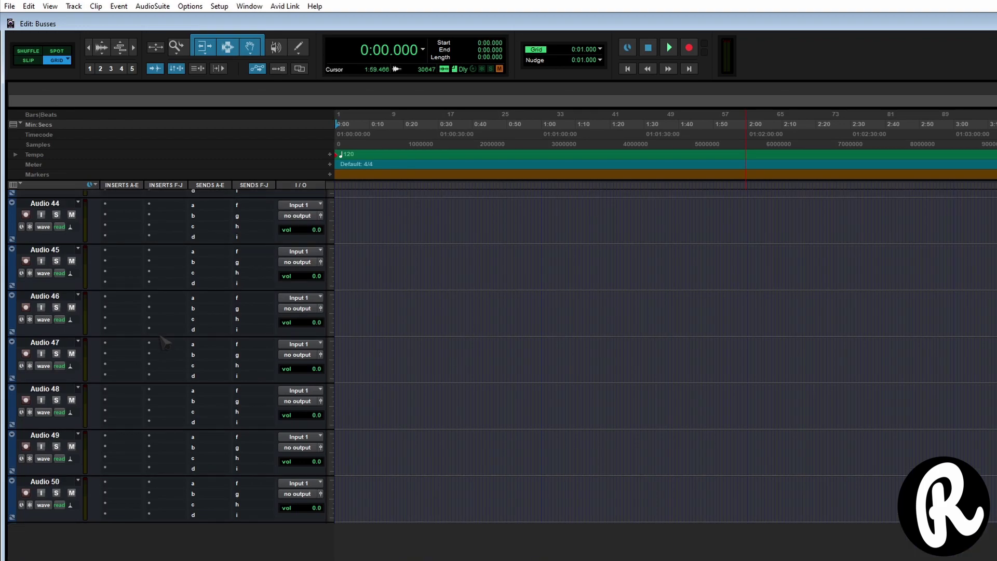
pyautogui.keyDown('shift'); pyautogui.click(41, 482); pyautogui.keyUp('shift')
pyautogui.click(296, 494)
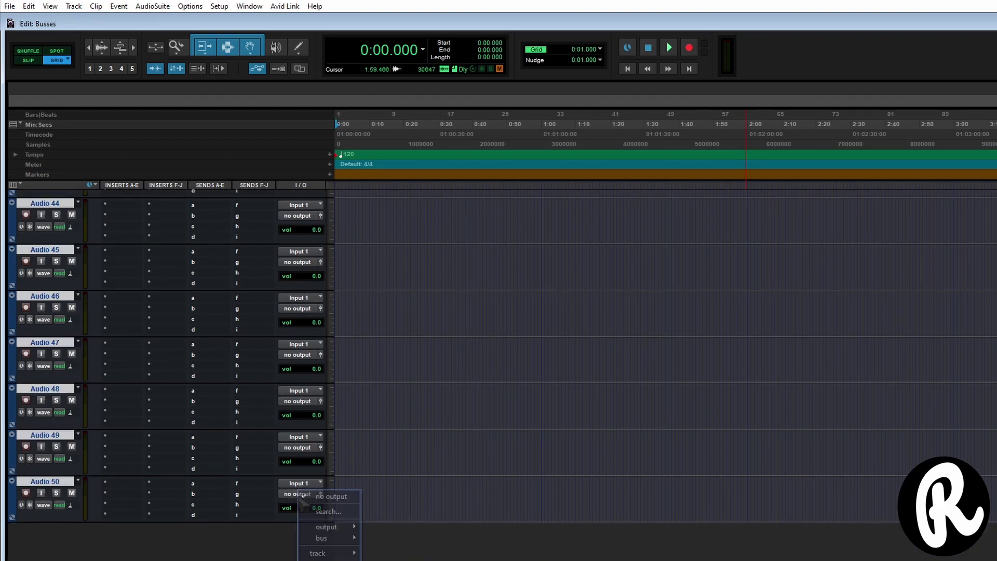
pyautogui.moveTo(325, 540)
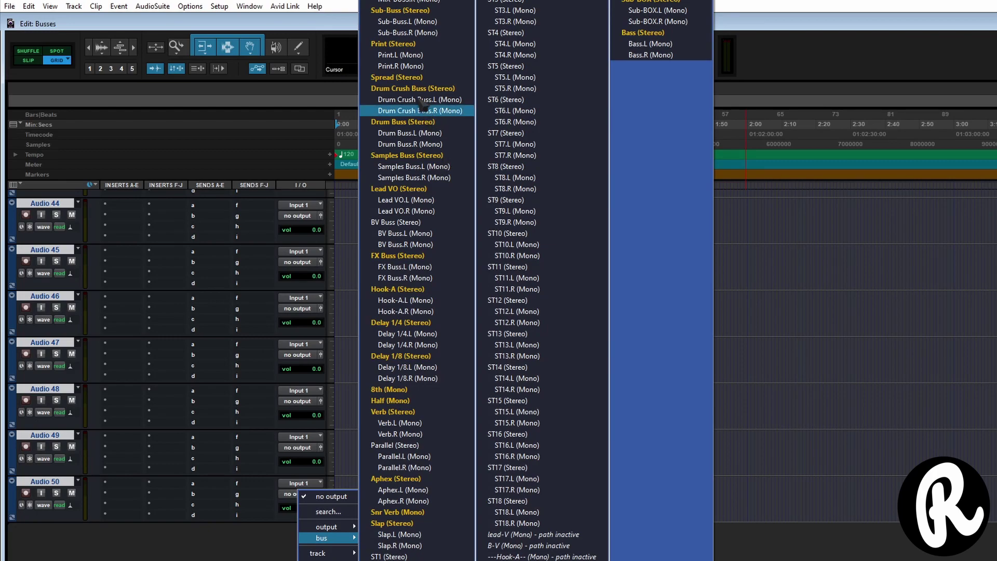
pyautogui.keyDown('alt'); pyautogui.keyDown('shift'); pyautogui.click(415, 12); pyautogui.keyUp('shift'); pyautogui.keyUp('alt')
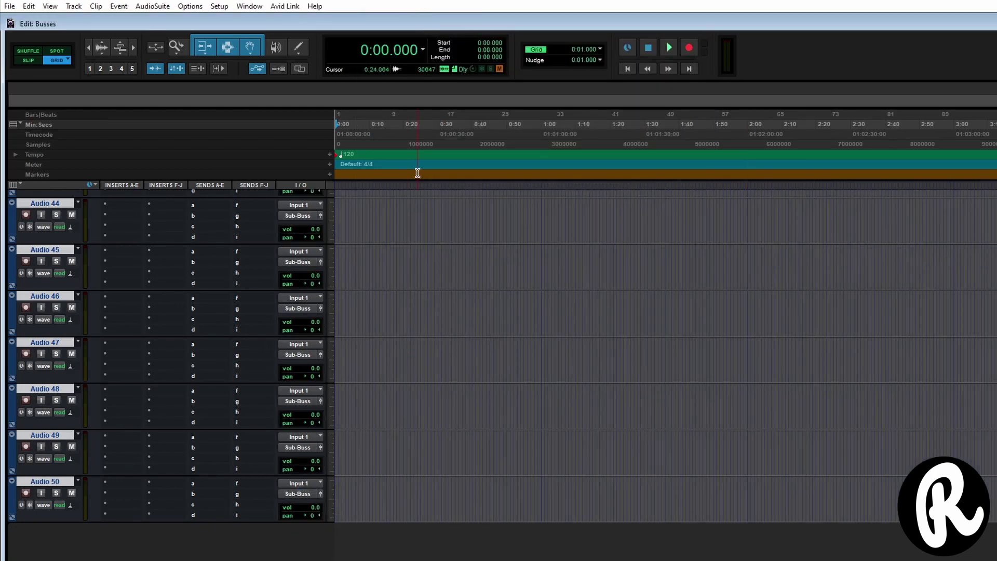
pyautogui.scroll(10, 363, 262)
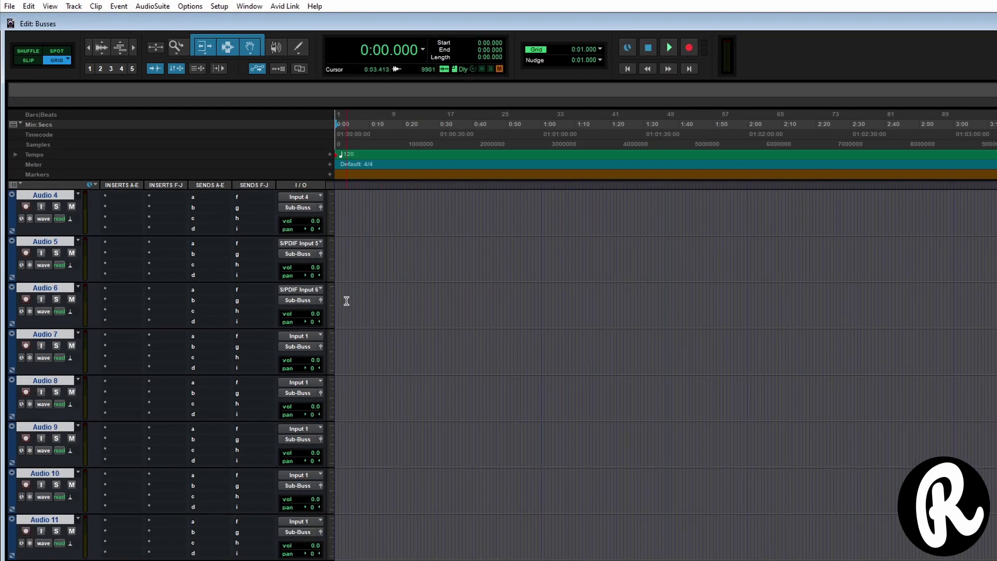
pyautogui.scroll(2, 346, 301)
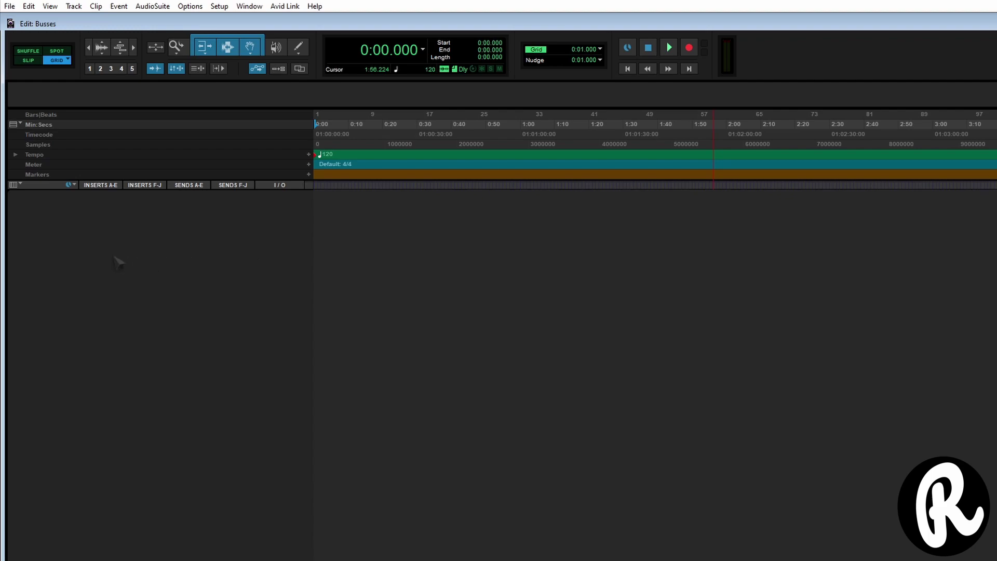
# Add 50 new mono audio tracks to the session
pyautogui.hotkey('ctrl', 'shift', 'n')
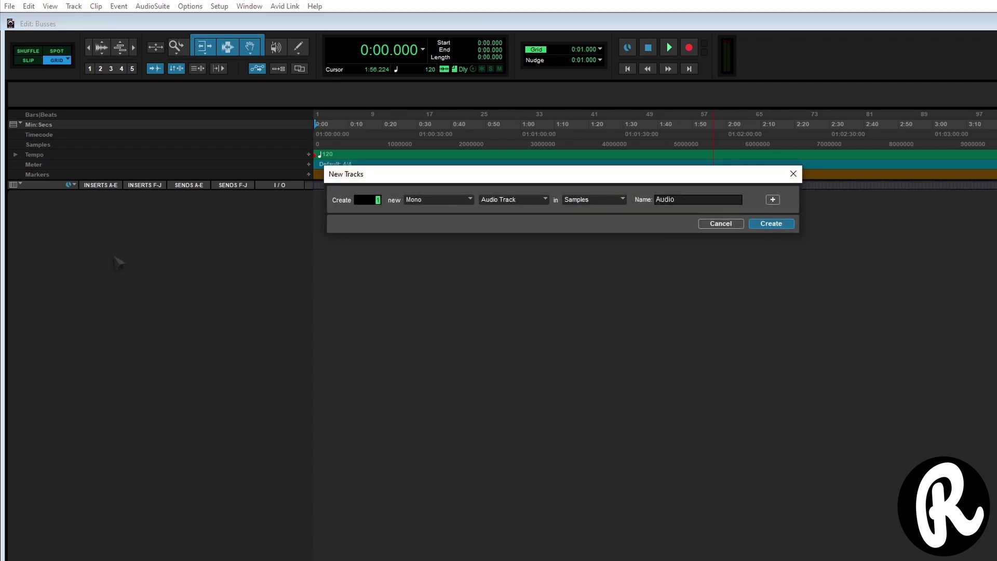
pyautogui.press('Return')
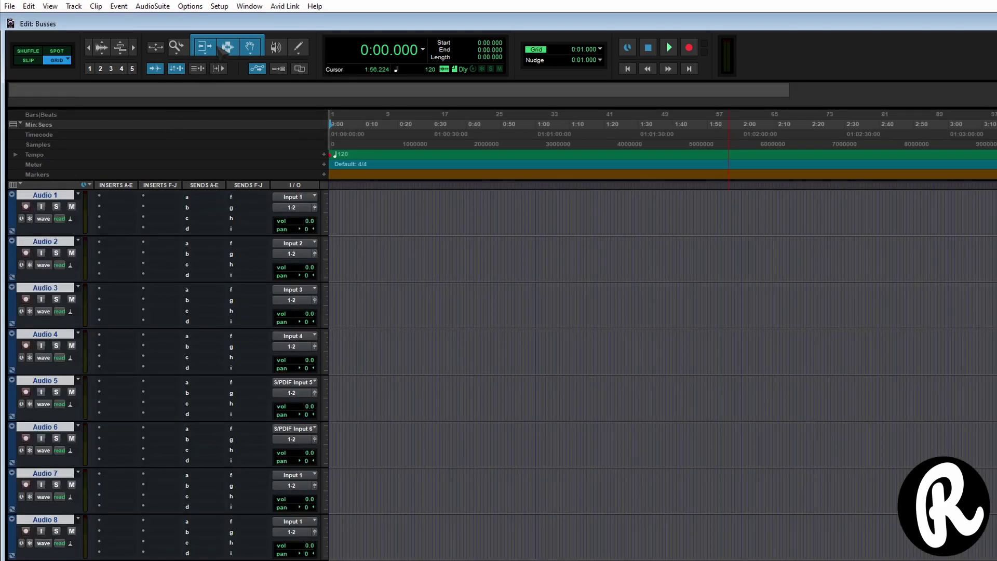
pyautogui.click(219, 6)
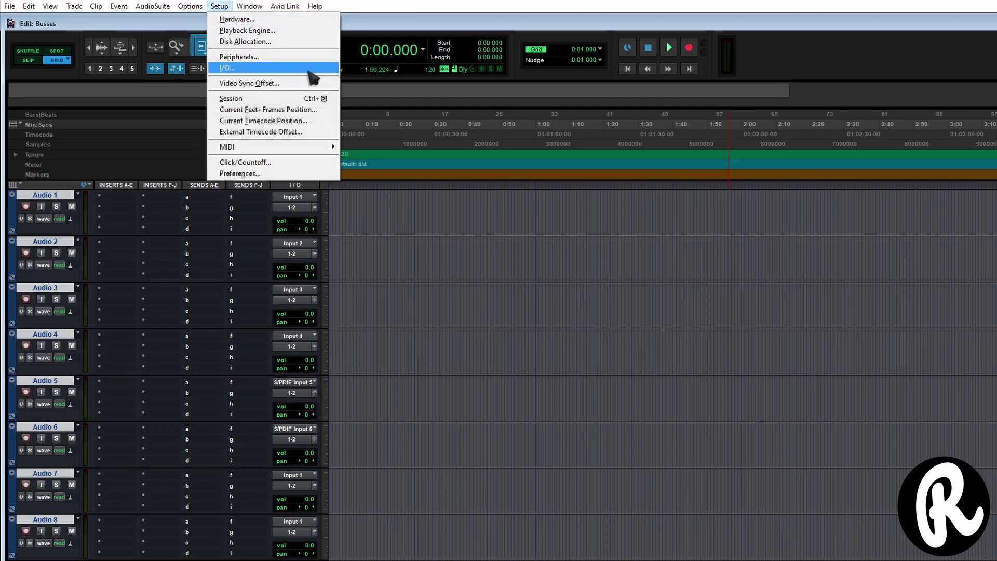
# Delete every bus on the I/O Setup Bus page
pyautogui.click(309, 69)
pyautogui.click(353, 81)
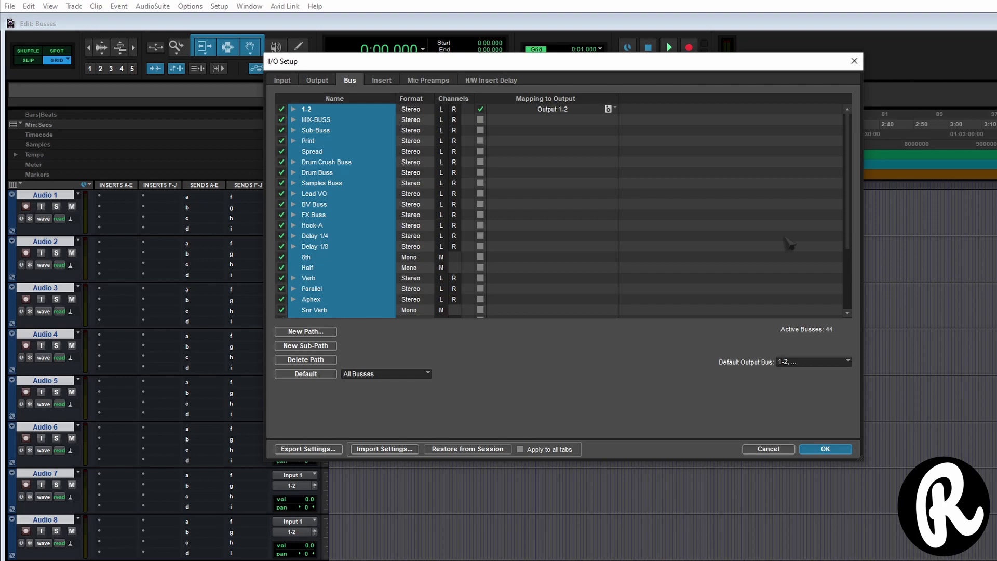
pyautogui.press('Delete')
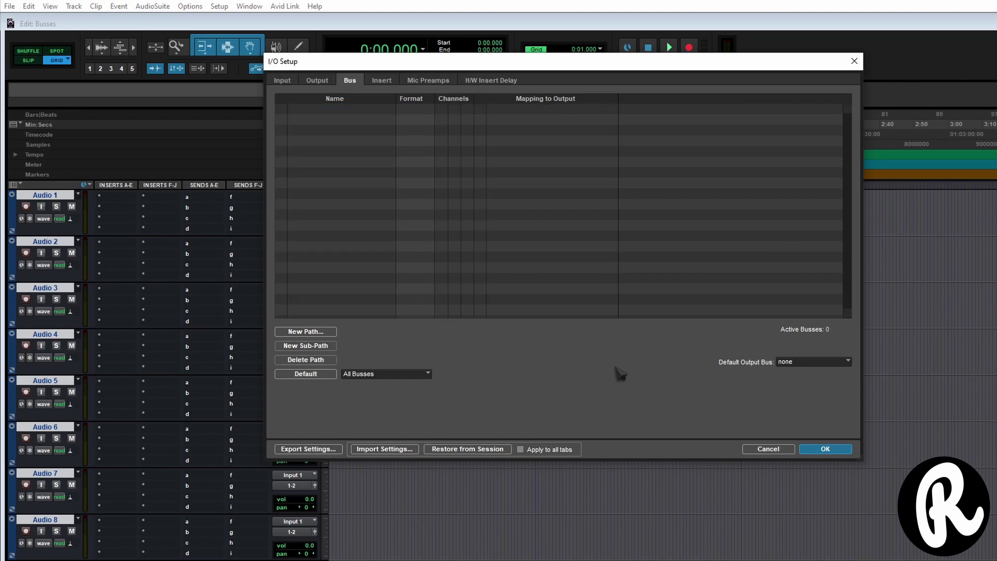
# Import the 80 busses from RAYG-IO.pio and apply the I/O configuration
pyautogui.click(364, 450)
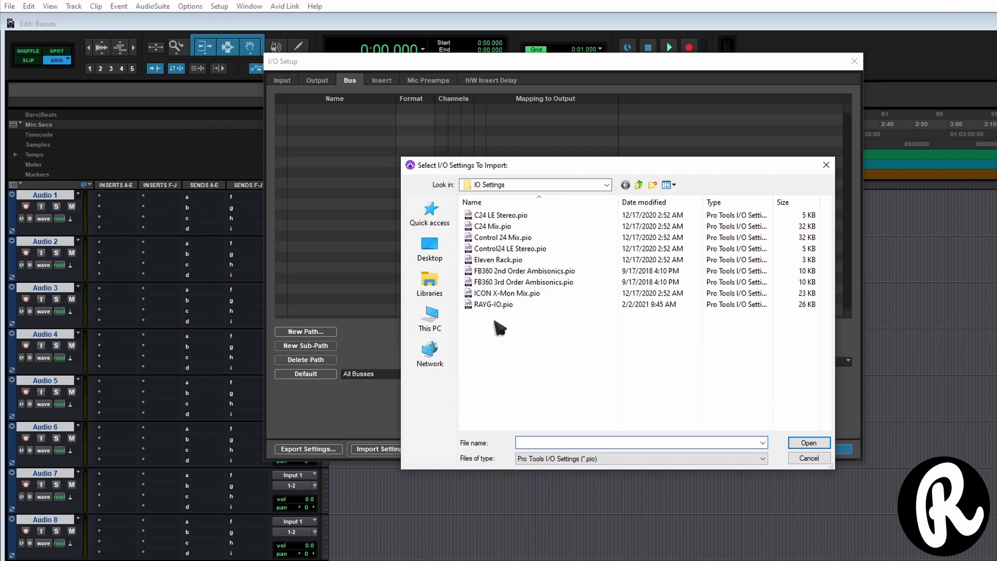
pyautogui.click(494, 305)
pyautogui.doubleClick(493, 306)
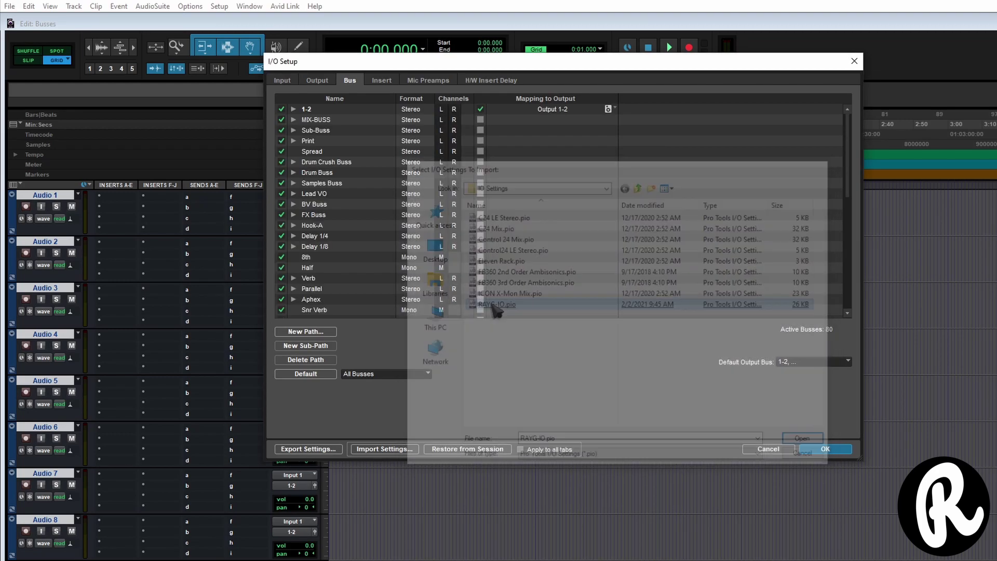
pyautogui.scroll(-10, 355, 176)
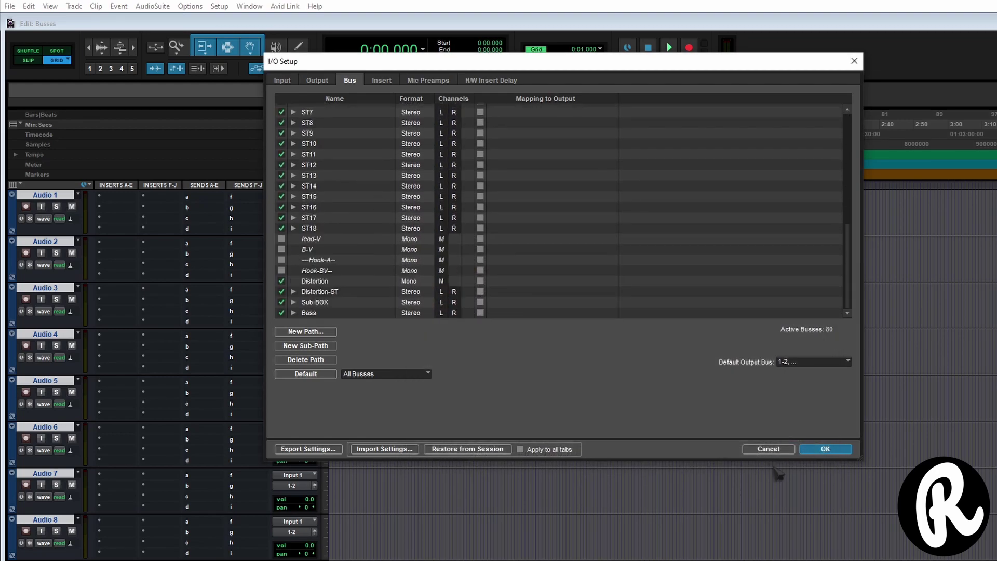
pyautogui.click(824, 450)
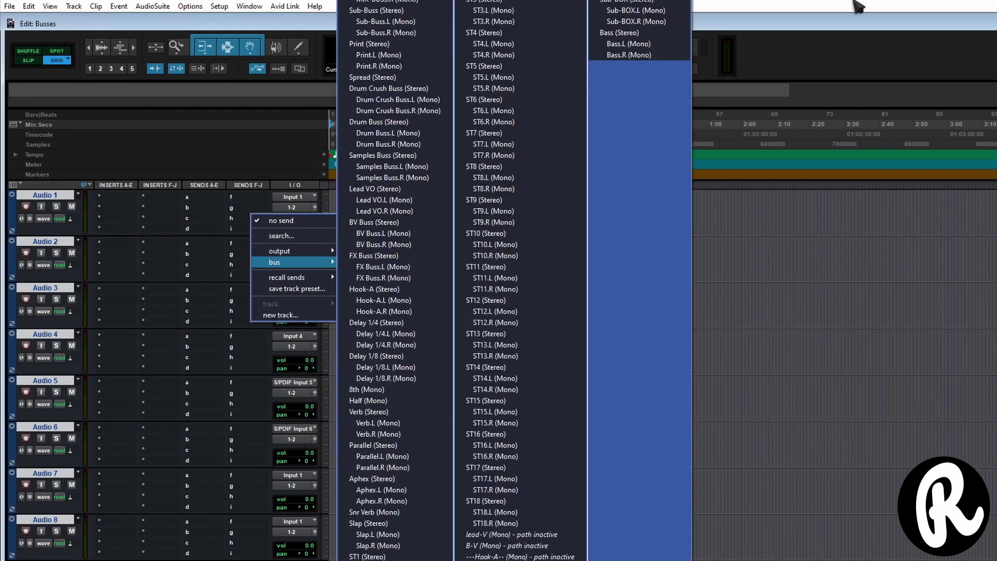
pyautogui.click(653, 39)
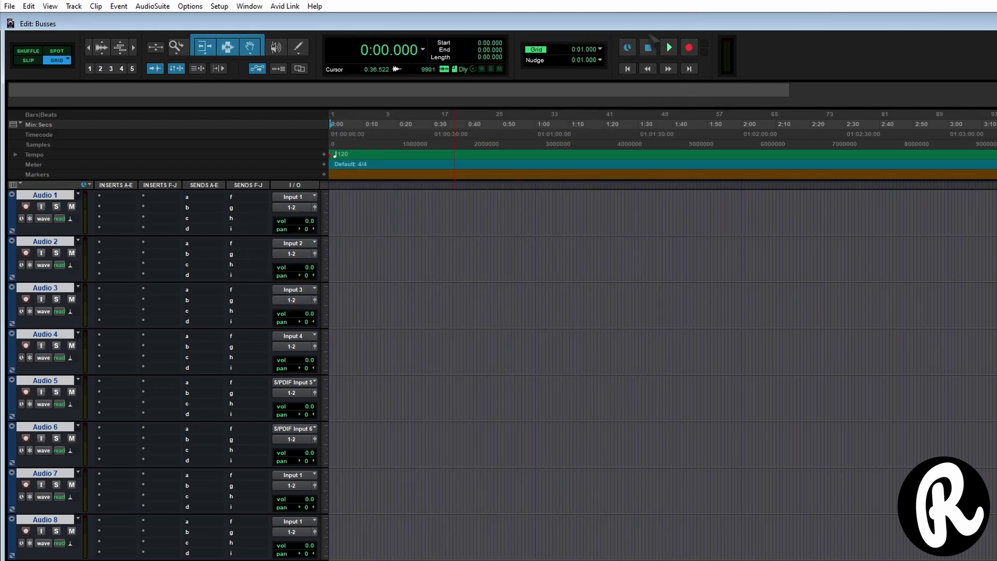
# Reopen the I/O Setup, start exporting its settings, then cancel the save dialog
pyautogui.click(218, 6)
pyautogui.click(221, 72)
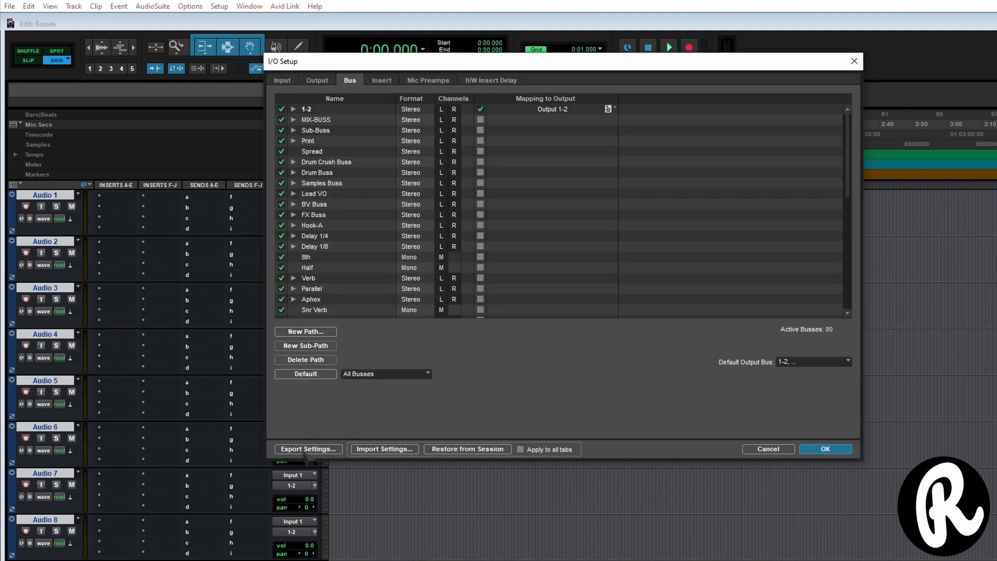
pyautogui.click(306, 449)
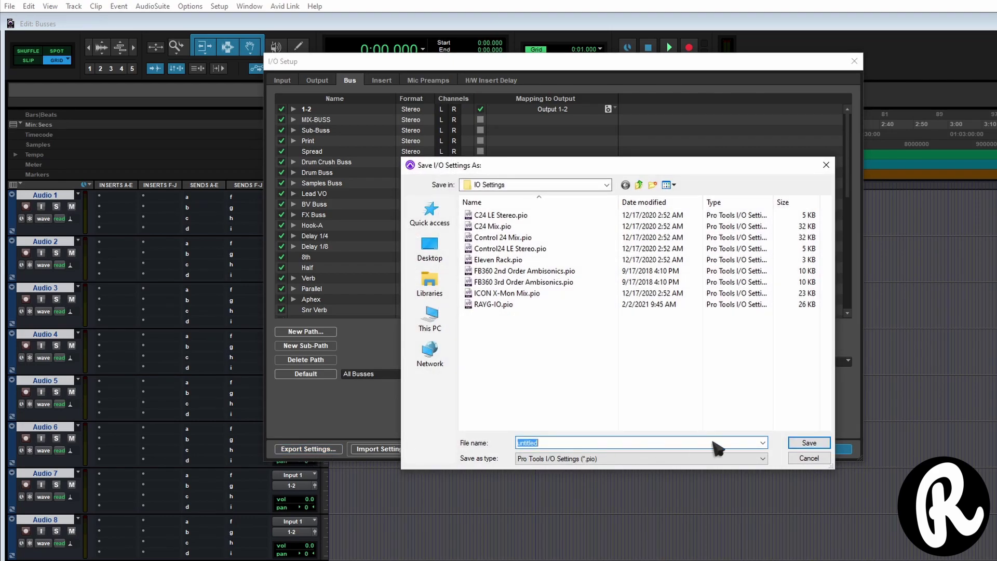
pyautogui.click(804, 459)
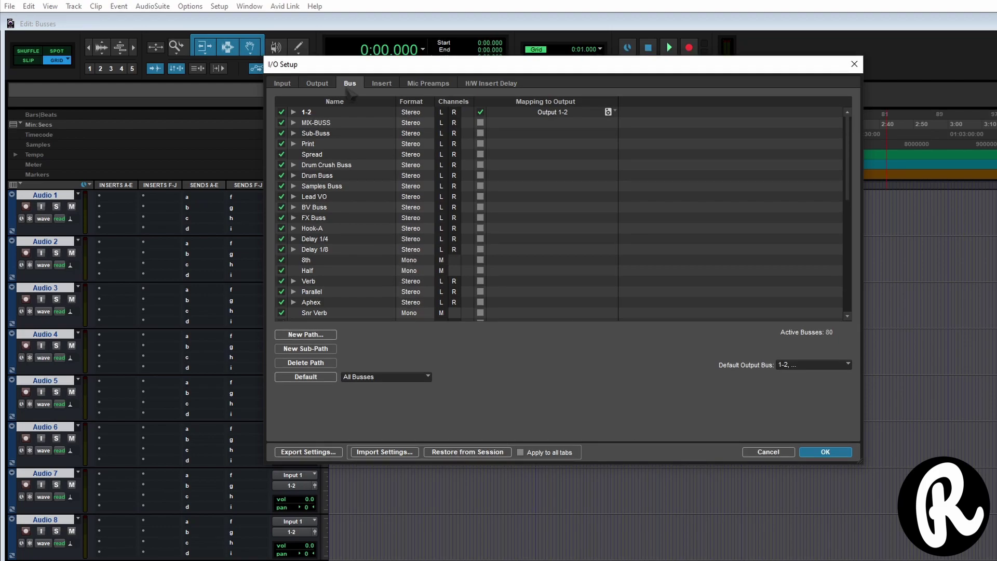
# Check the input paths, then the outputs Output 1-2, 3-4 and S/PDIF 5-6 monitored on Output 1-2
pyautogui.click(282, 84)
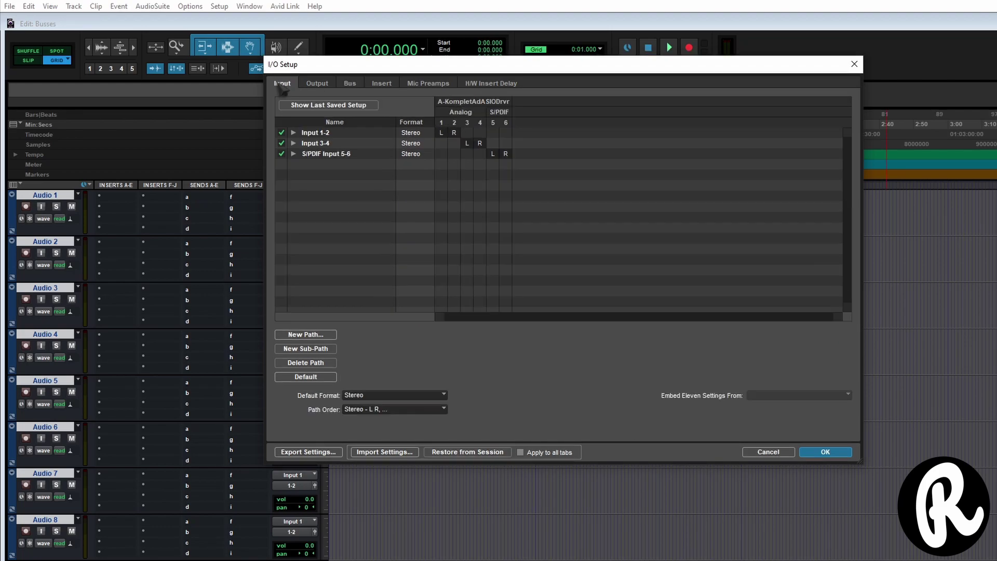
pyautogui.click(318, 83)
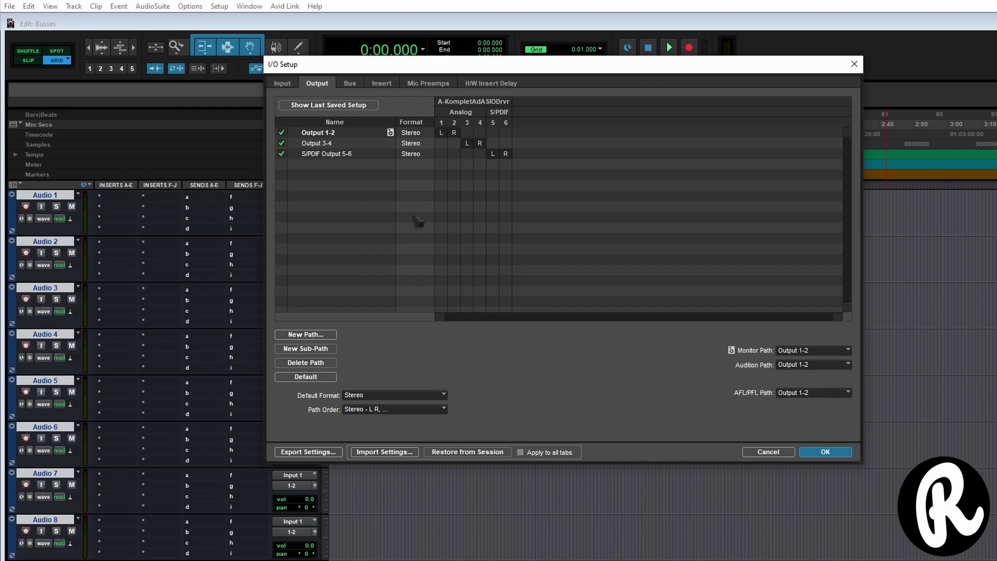